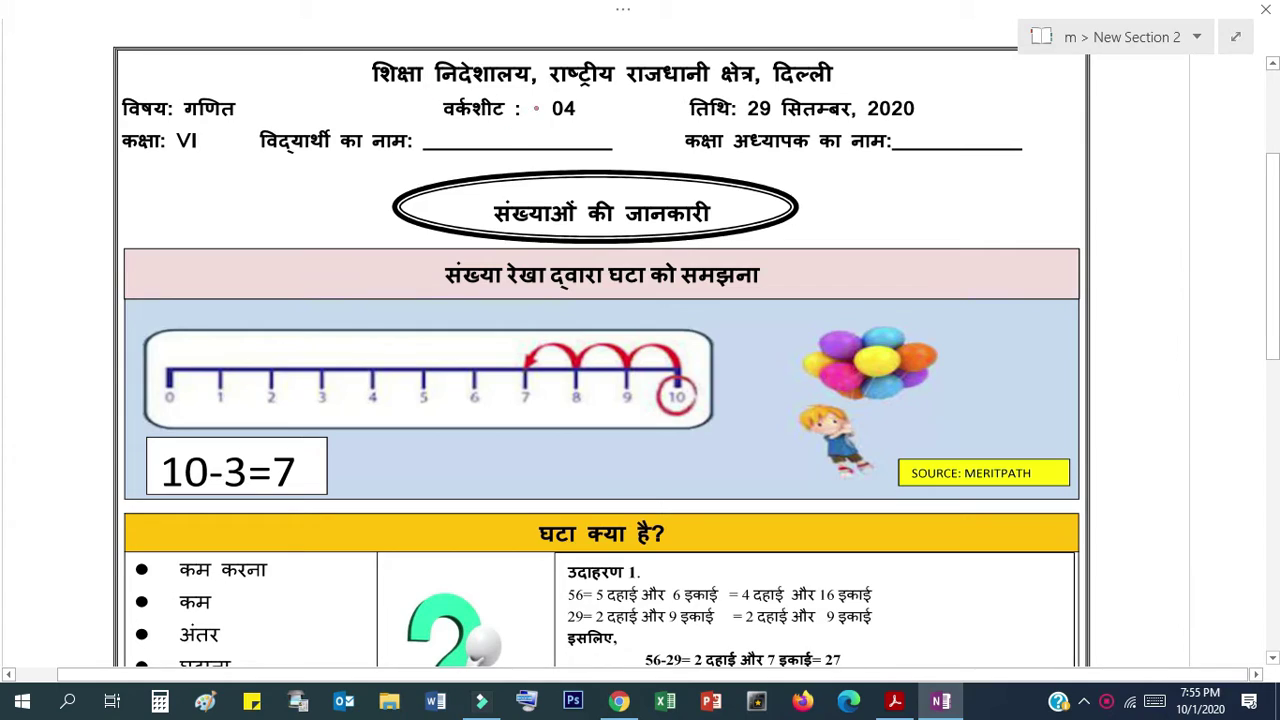
# Step: Tick worksheet number 04 and class VI, strike the date's 29, and circle both blank name lines
pyautogui.moveTo(536, 104); pyautogui.dragTo(590, 107)
pyautogui.moveTo(748, 116); pyautogui.dragTo(811, 88)
pyautogui.moveTo(182, 150); pyautogui.dragTo(251, 140)
pyautogui.moveTo(530, 125); pyautogui.dragTo(588, 118)
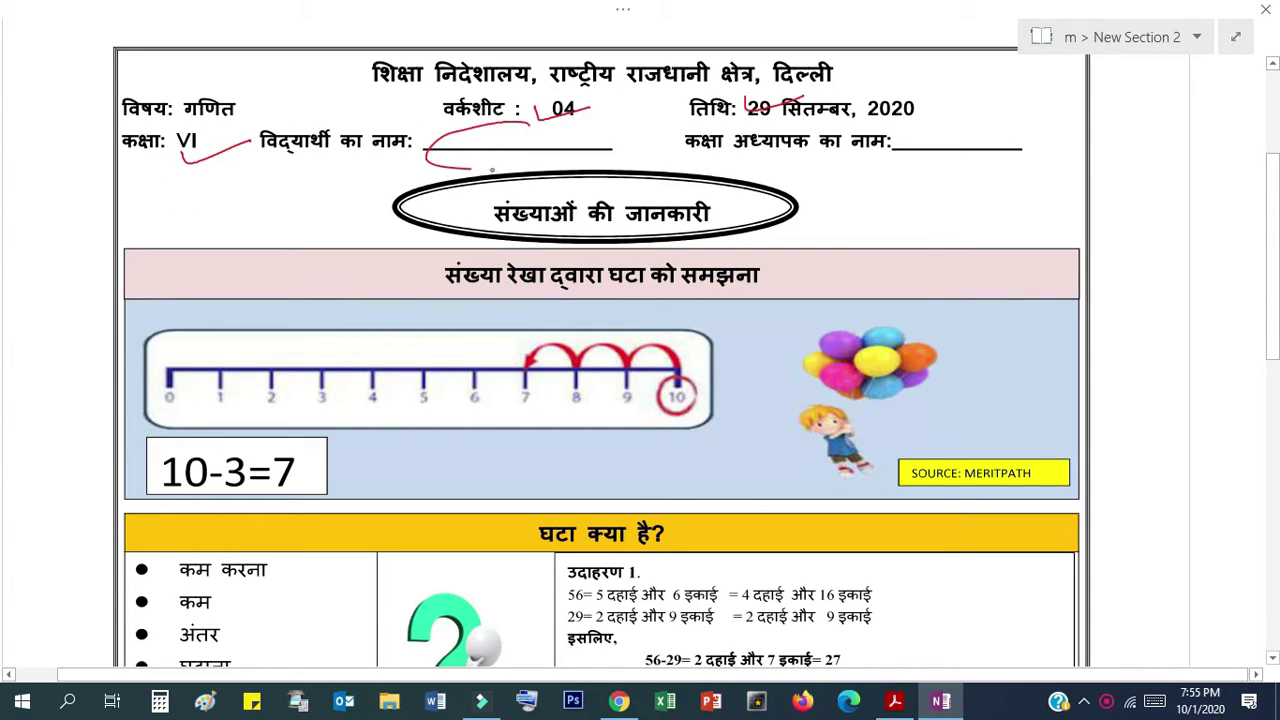
pyautogui.moveTo(464, 140); pyautogui.dragTo(518, 136)
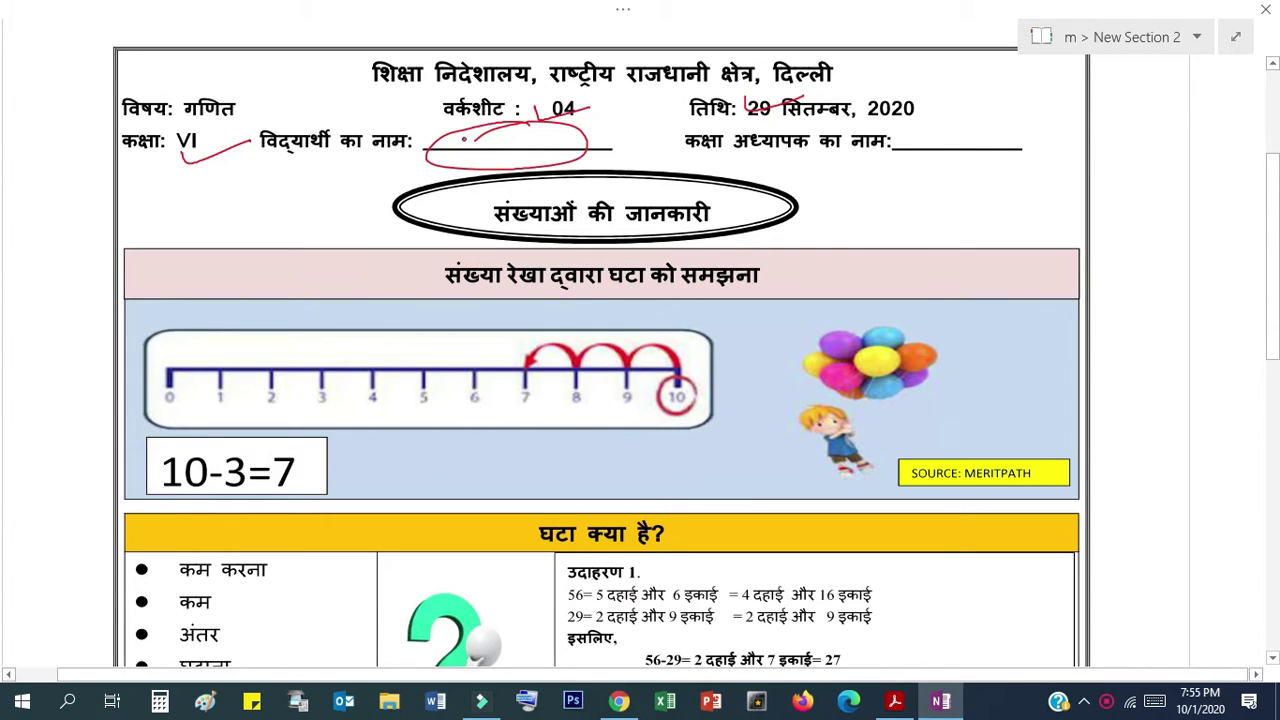
pyautogui.moveTo(1018, 130); pyautogui.dragTo(953, 133)
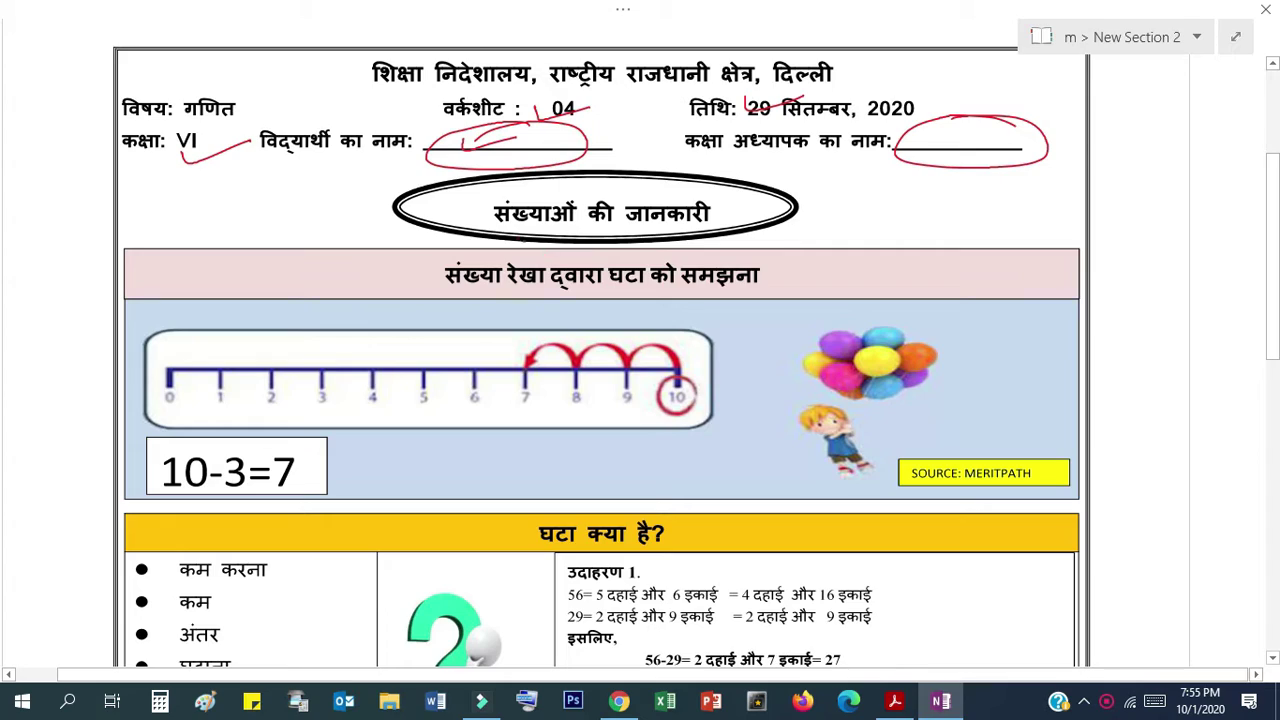
# Step: Tick the संख्याओं की जानकारी and number-line subtraction headings, then scroll down
pyautogui.moveTo(476, 208); pyautogui.dragTo(546, 196)
pyautogui.moveTo(411, 267); pyautogui.dragTo(458, 263)
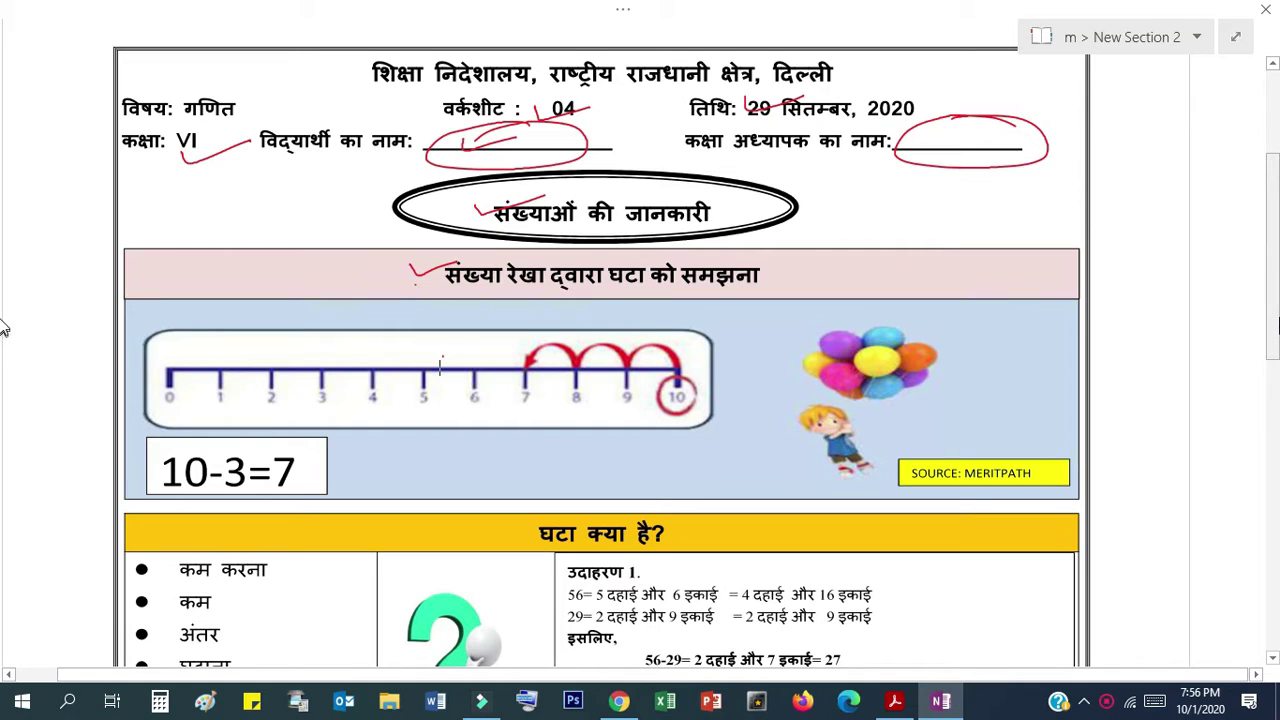
pyautogui.moveTo(1275, 313); pyautogui.dragTo(1275, 352)
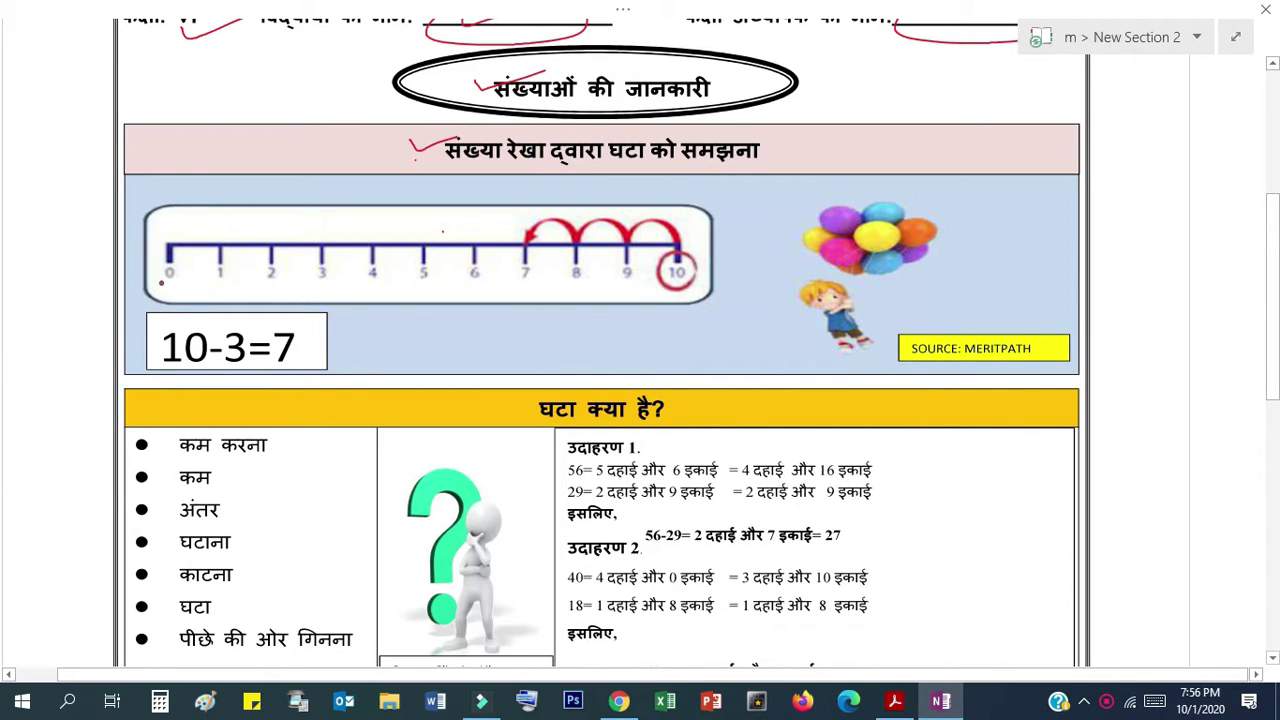
# Step: Tick 0 and mark points on the number line, then tick and underline parts of 10-3=7
pyautogui.moveTo(160, 285); pyautogui.dragTo(178, 281)
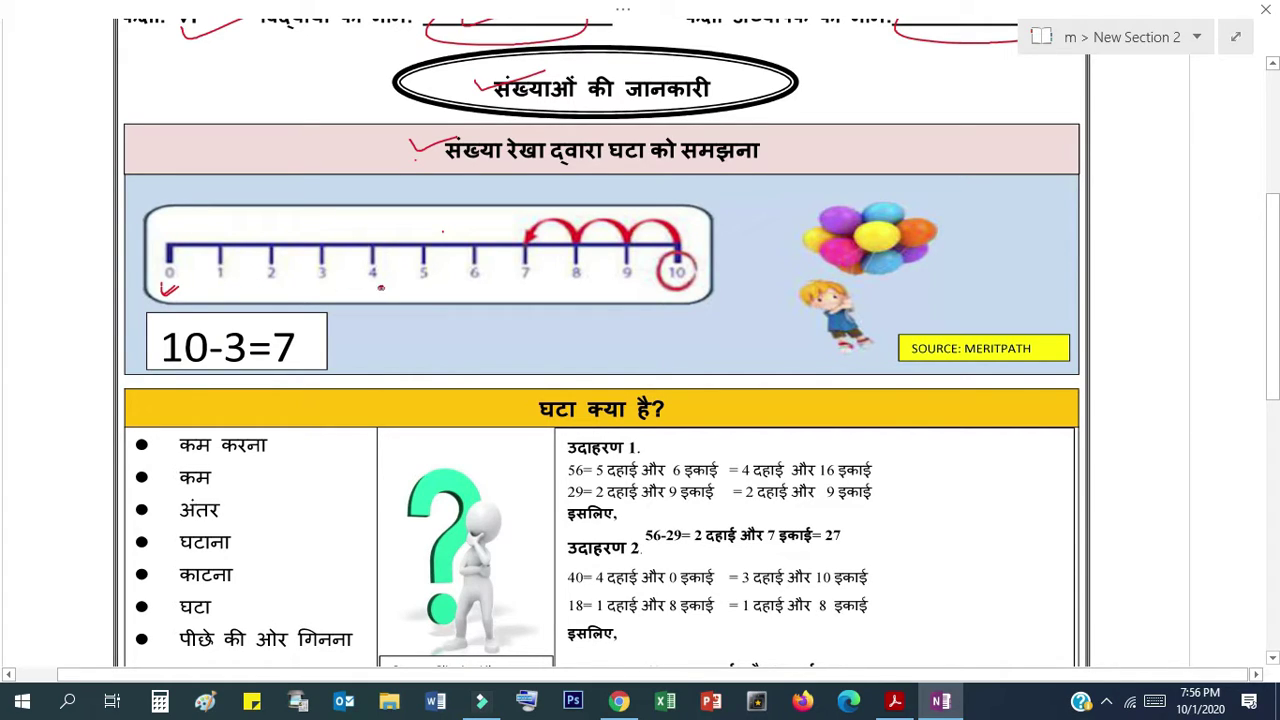
pyautogui.click(381, 288)
pyautogui.click(437, 288)
pyautogui.moveTo(309, 340); pyautogui.dragTo(358, 334)
pyautogui.moveTo(162, 327); pyautogui.dragTo(181, 315)
pyautogui.moveTo(237, 368); pyautogui.dragTo(262, 362)
pyautogui.moveTo(688, 295); pyautogui.dragTo(654, 293)
pyautogui.moveTo(227, 373); pyautogui.dragTo(256, 368)
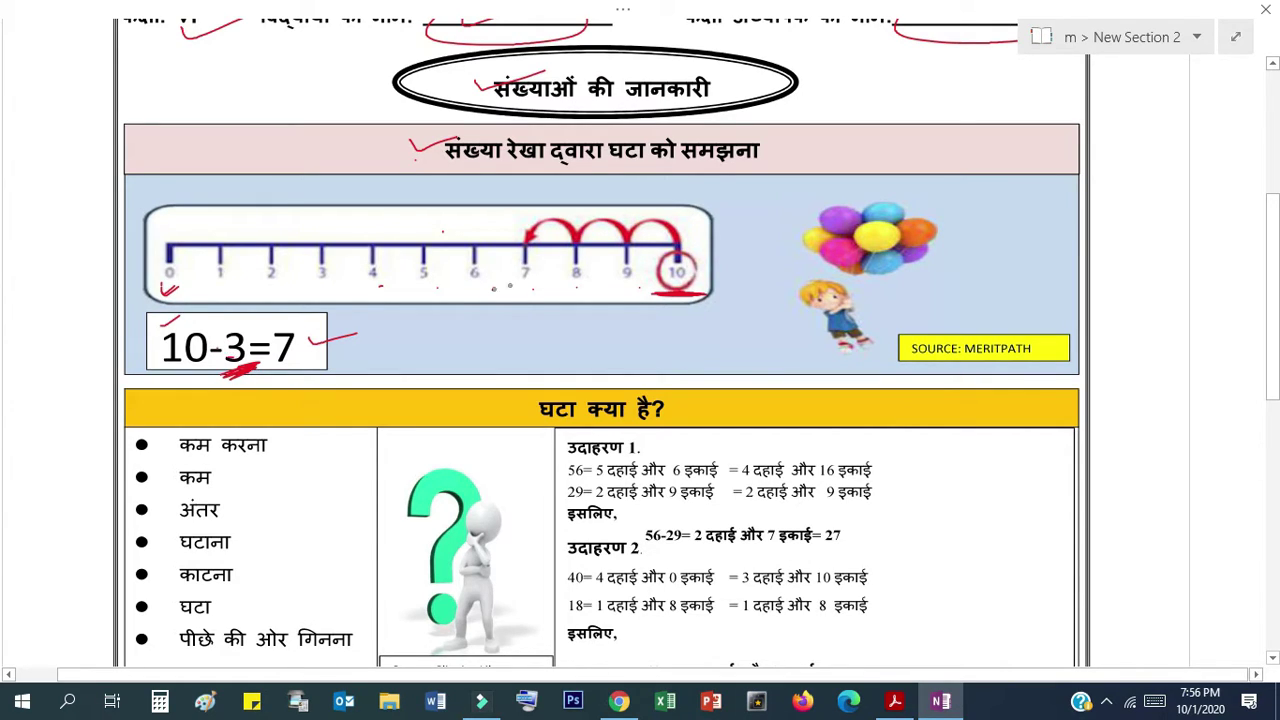
# Step: Trace the backward jump from 10, circle 7, and tick and underline -3 and =7 in the equation
pyautogui.moveTo(221, 320); pyautogui.dragTo(264, 306)
pyautogui.moveTo(672, 224)
pyautogui.mouseDown()
pyautogui.moveTo(620, 250)
pyautogui.moveTo(520, 250)
pyautogui.moveTo(544, 232)
pyautogui.mouseUp()
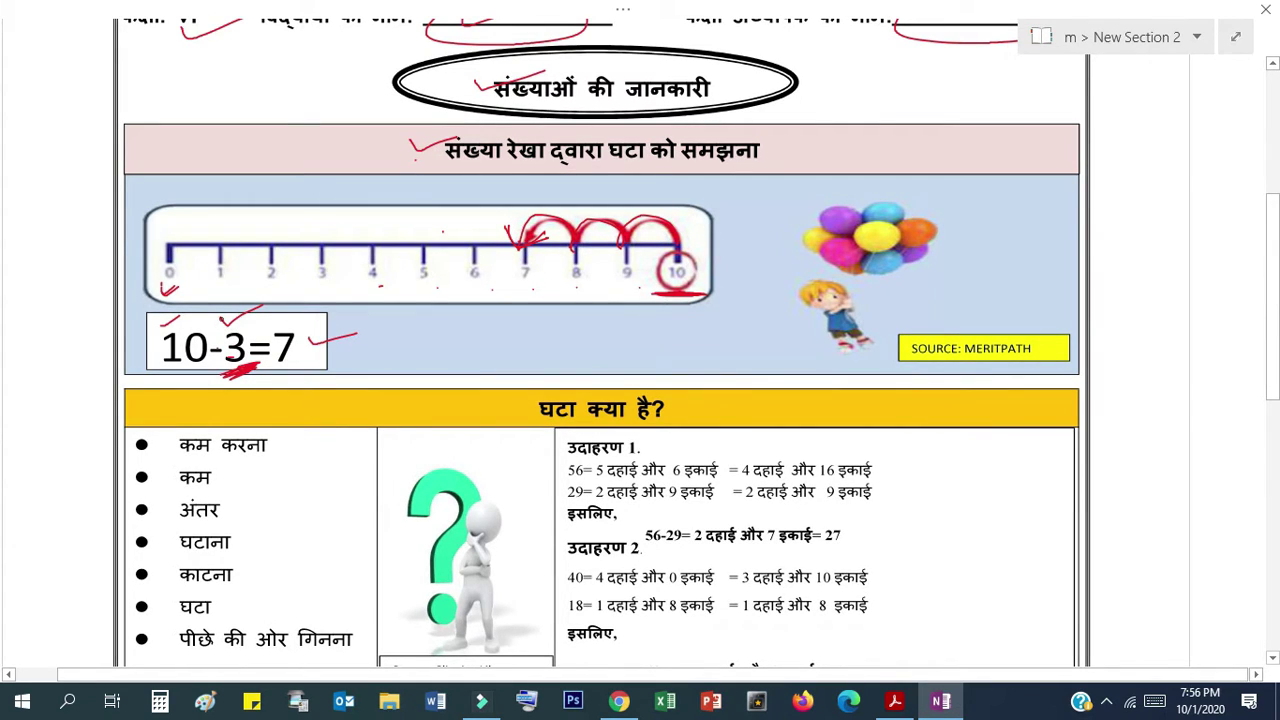
pyautogui.moveTo(220, 316); pyautogui.dragTo(258, 306)
pyautogui.moveTo(544, 262)
pyautogui.mouseDown()
pyautogui.moveTo(520, 256)
pyautogui.moveTo(545, 285)
pyautogui.moveTo(500, 262)
pyautogui.moveTo(560, 275)
pyautogui.mouseUp()
pyautogui.moveTo(282, 368); pyautogui.dragTo(370, 347)
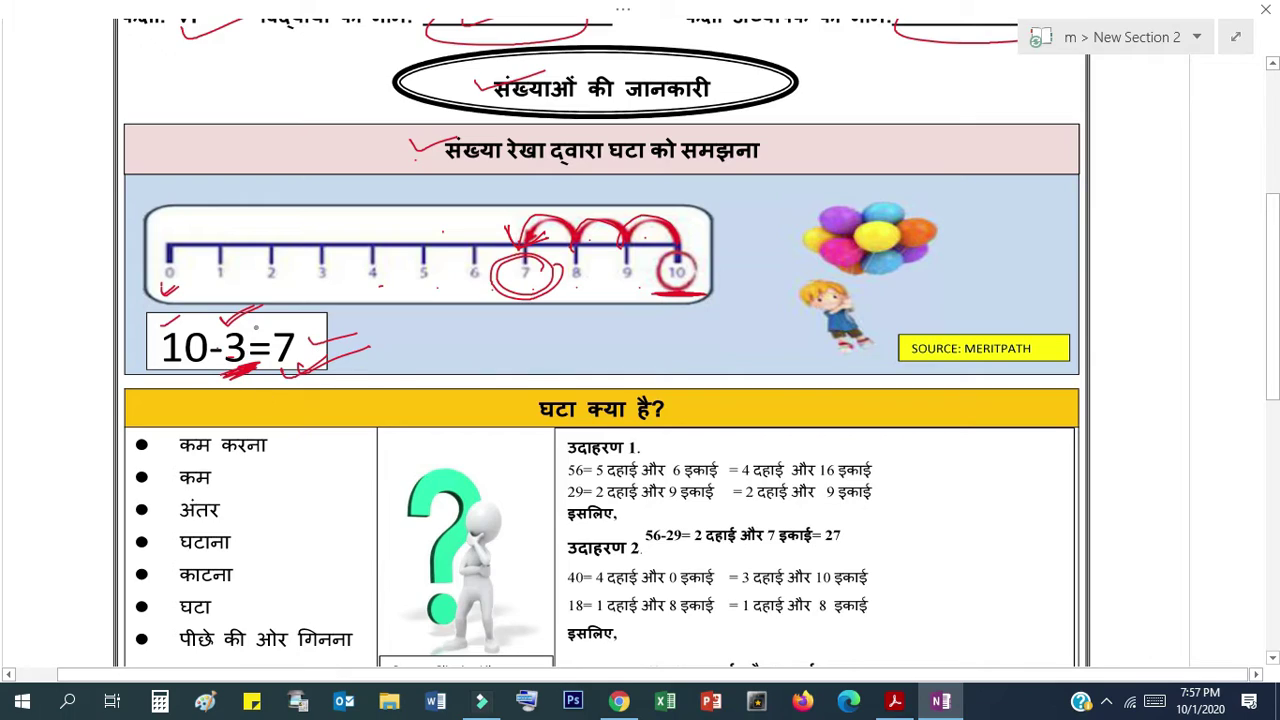
pyautogui.moveTo(202, 366)
pyautogui.mouseDown()
pyautogui.moveTo(236, 350)
pyautogui.moveTo(312, 358)
pyautogui.mouseUp()
pyautogui.moveTo(232, 372); pyautogui.dragTo(322, 362)
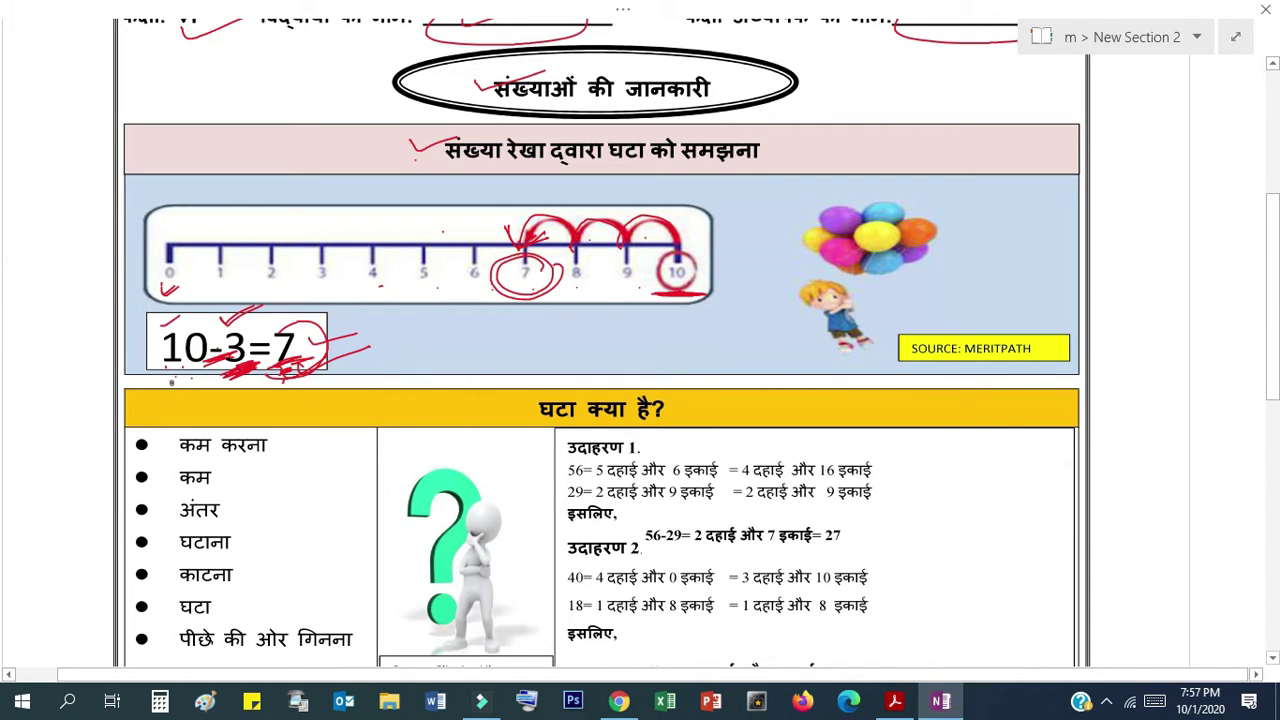
# Step: Draw a row of red counting strokes to the right of 10-3=7
pyautogui.moveTo(314, 352); pyautogui.dragTo(355, 347)
pyautogui.moveTo(130, 368)
pyautogui.mouseDown()
pyautogui.moveTo(172, 351)
pyautogui.moveTo(252, 362)
pyautogui.mouseUp()
pyautogui.moveTo(390, 337)
pyautogui.mouseDown()
pyautogui.moveTo(393, 356)
pyautogui.moveTo(411, 355)
pyautogui.mouseUp()
pyautogui.moveTo(421, 337)
pyautogui.mouseDown()
pyautogui.moveTo(425, 354)
pyautogui.moveTo(460, 355)
pyautogui.mouseUp()
pyautogui.moveTo(470, 340); pyautogui.dragTo(484, 356)
pyautogui.moveTo(491, 338)
pyautogui.mouseDown()
pyautogui.moveTo(511, 360)
pyautogui.moveTo(575, 349)
pyautogui.mouseUp()
pyautogui.moveTo(587, 333); pyautogui.dragTo(604, 347)
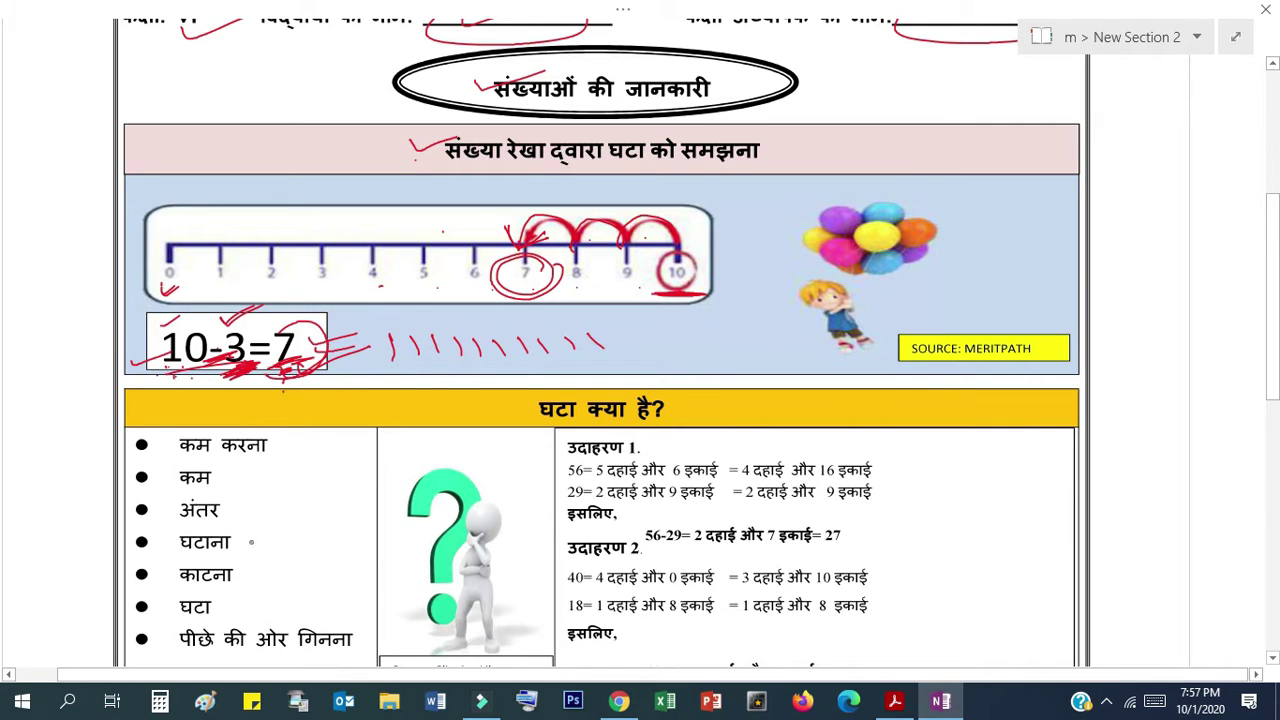
# Step: Cross out three counting strokes, draw an arrow beneath them, and tick काटना in the list
pyautogui.moveTo(224, 389); pyautogui.dragTo(259, 381)
pyautogui.moveTo(610, 315); pyautogui.dragTo(574, 387)
pyautogui.moveTo(578, 329)
pyautogui.mouseDown()
pyautogui.moveTo(548, 387)
pyautogui.moveTo(530, 373)
pyautogui.mouseUp()
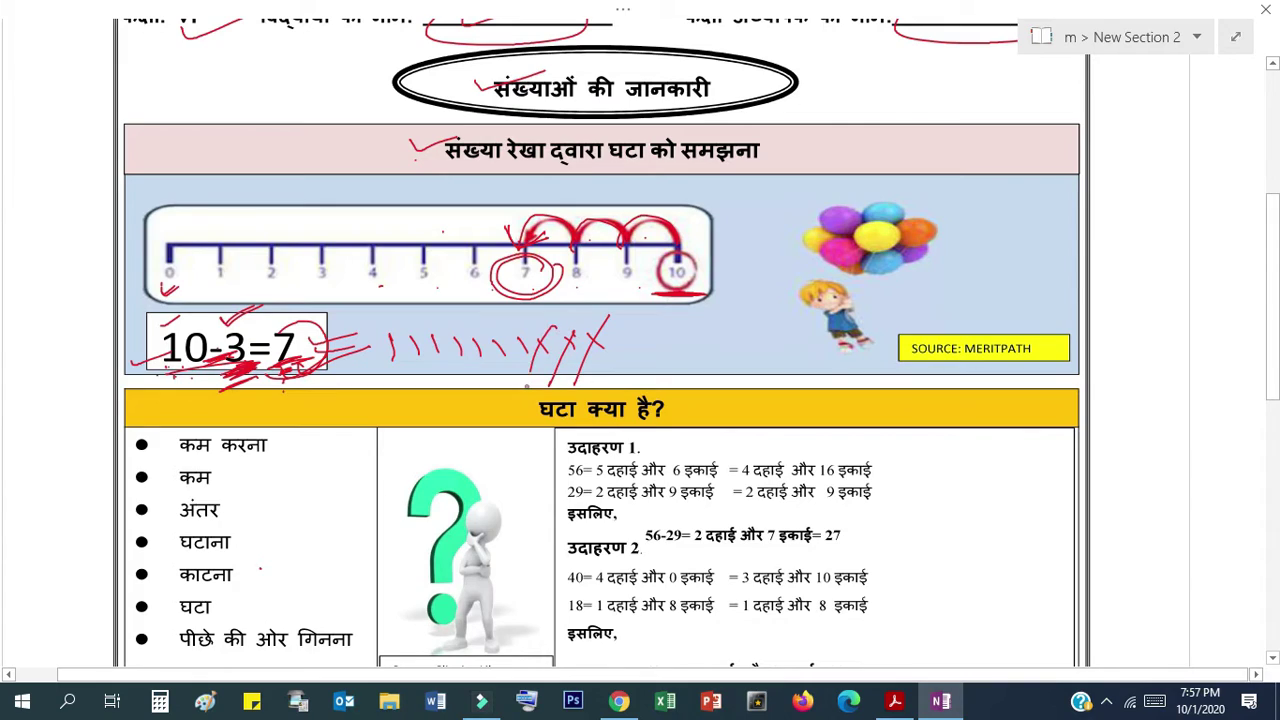
pyautogui.moveTo(366, 366)
pyautogui.mouseDown()
pyautogui.moveTo(500, 352)
pyautogui.moveTo(487, 328)
pyautogui.moveTo(412, 368)
pyautogui.moveTo(458, 356)
pyautogui.mouseUp()
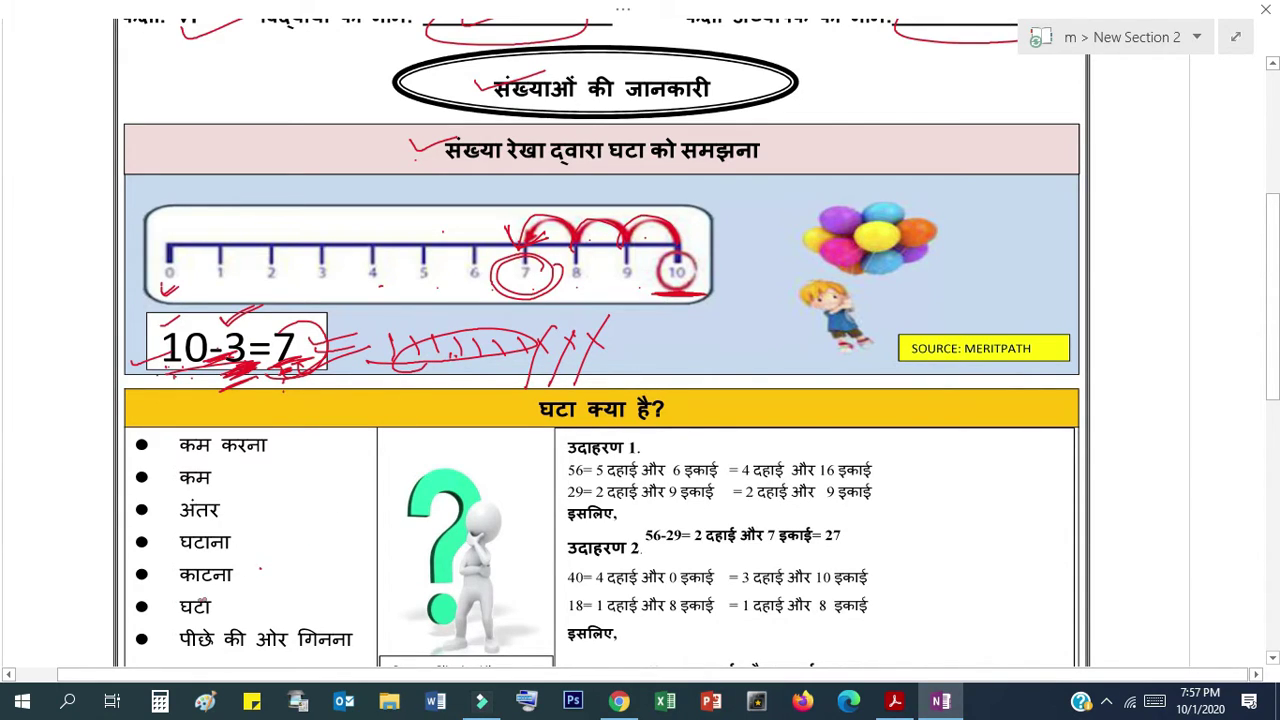
pyautogui.moveTo(228, 588)
pyautogui.mouseDown()
pyautogui.moveTo(240, 600)
pyautogui.moveTo(284, 562)
pyautogui.mouseUp()
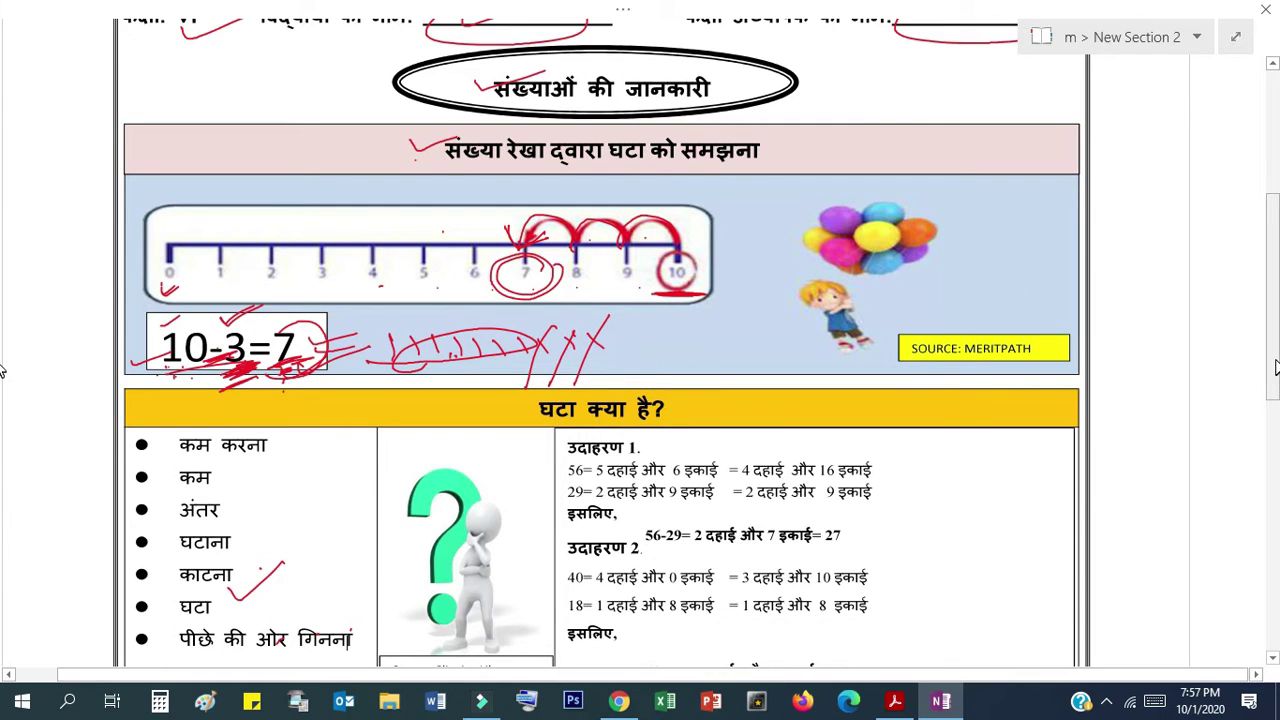
# Step: Scroll to आओ करें and circle कम है? in question 1 and कम in the word list
pyautogui.moveTo(1272, 385); pyautogui.dragTo(1272, 500)
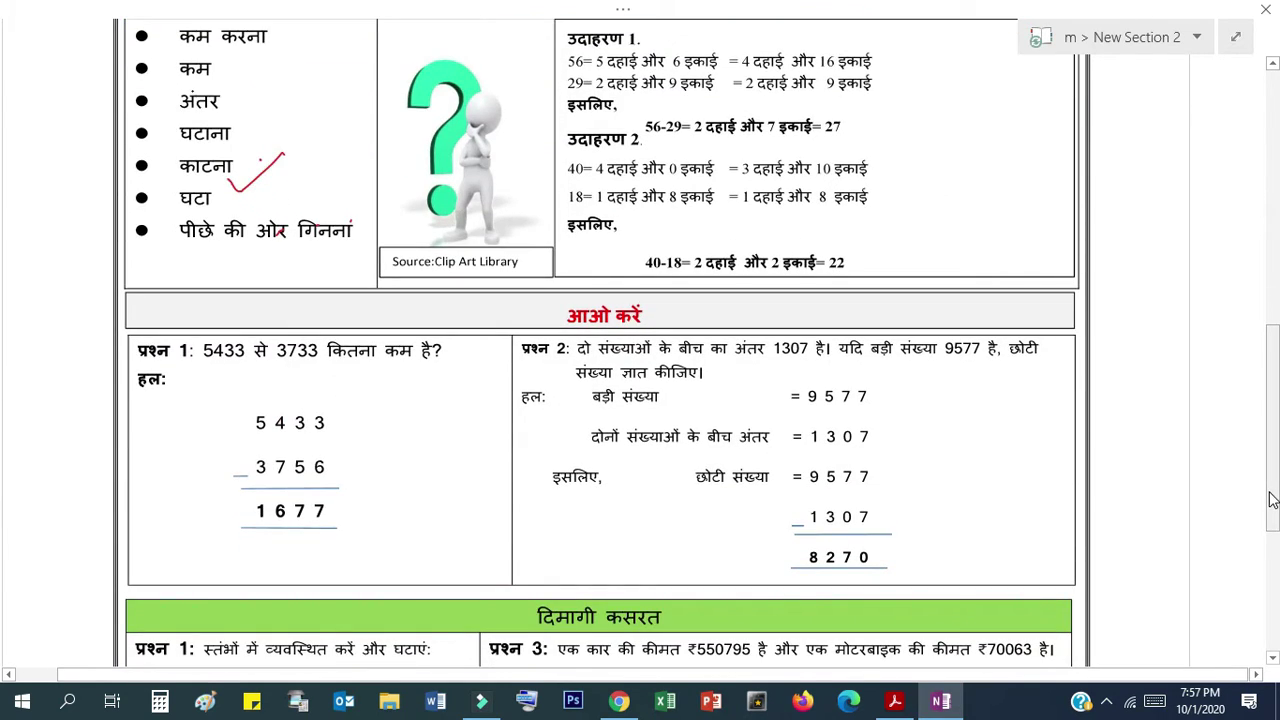
pyautogui.moveTo(1272, 530); pyautogui.dragTo(1272, 497)
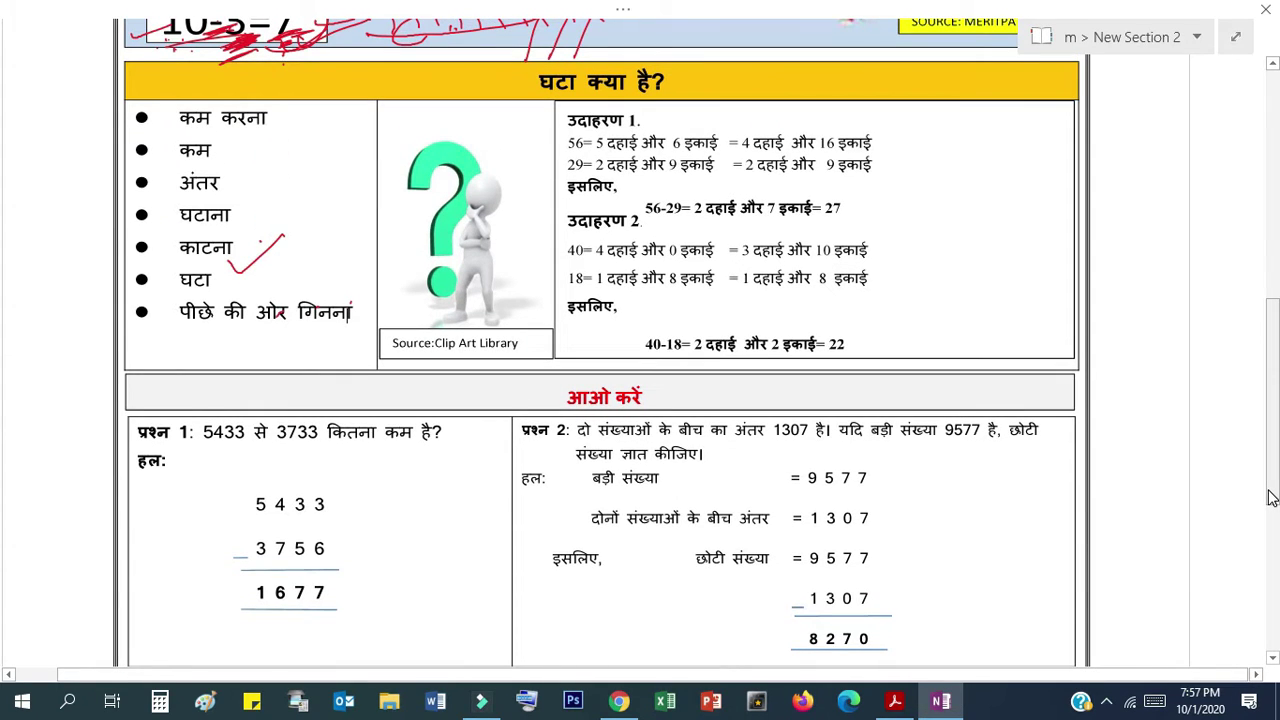
pyautogui.moveTo(413, 424); pyautogui.dragTo(402, 447)
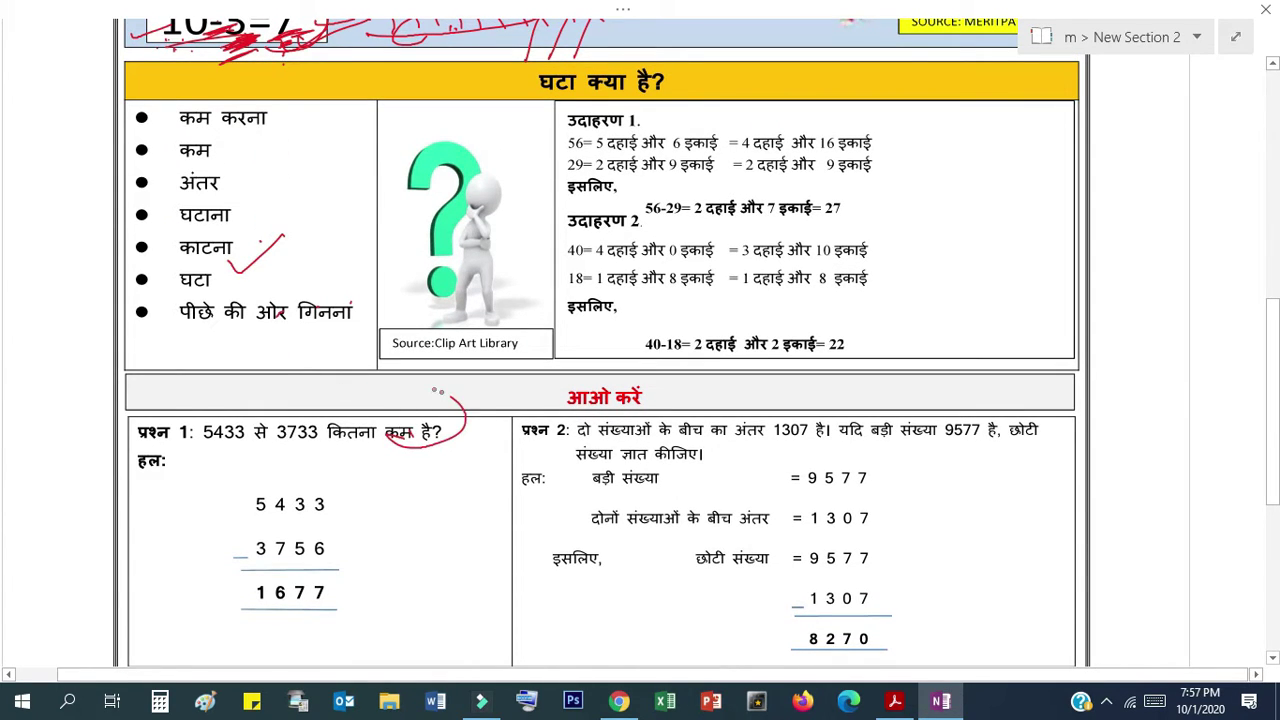
pyautogui.moveTo(228, 130)
pyautogui.mouseDown()
pyautogui.moveTo(178, 176)
pyautogui.moveTo(232, 142)
pyautogui.mouseUp()
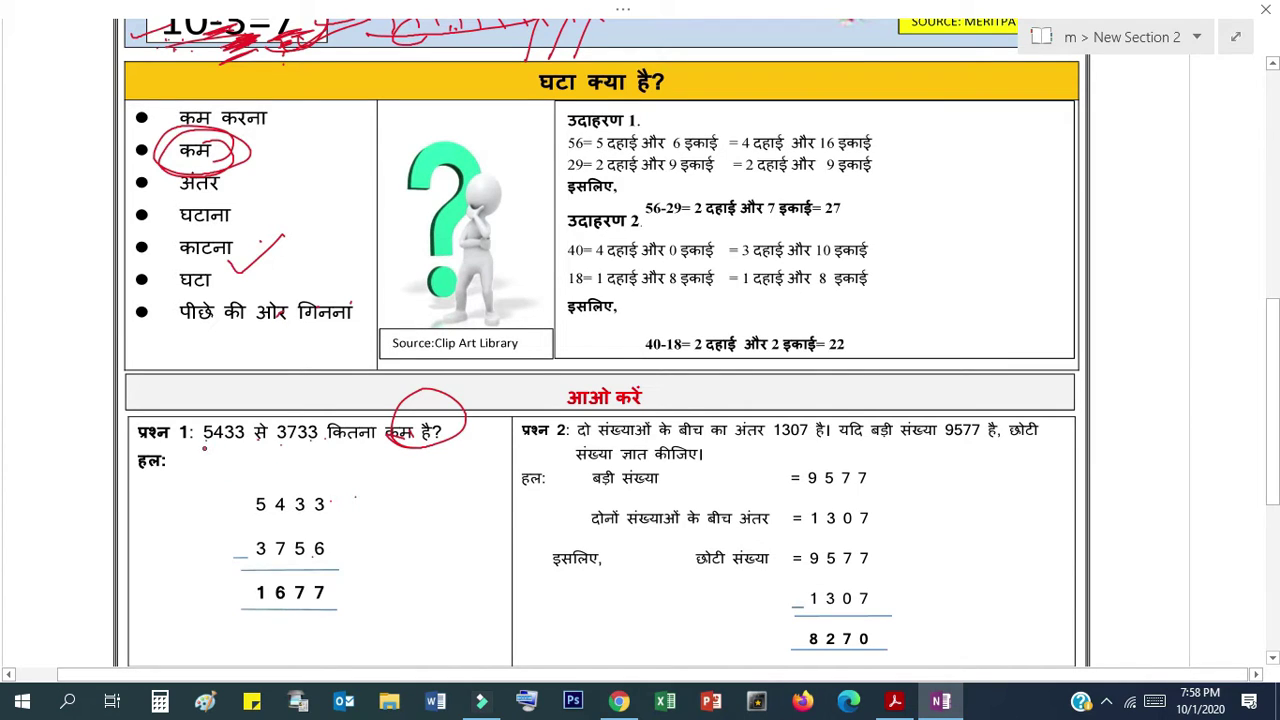
# Step: Underline 5433 in the question and the worked sum, and strike the 6 of 3756
pyautogui.moveTo(193, 458); pyautogui.dragTo(261, 442)
pyautogui.moveTo(272, 514); pyautogui.dragTo(355, 506)
pyautogui.click(306, 564)
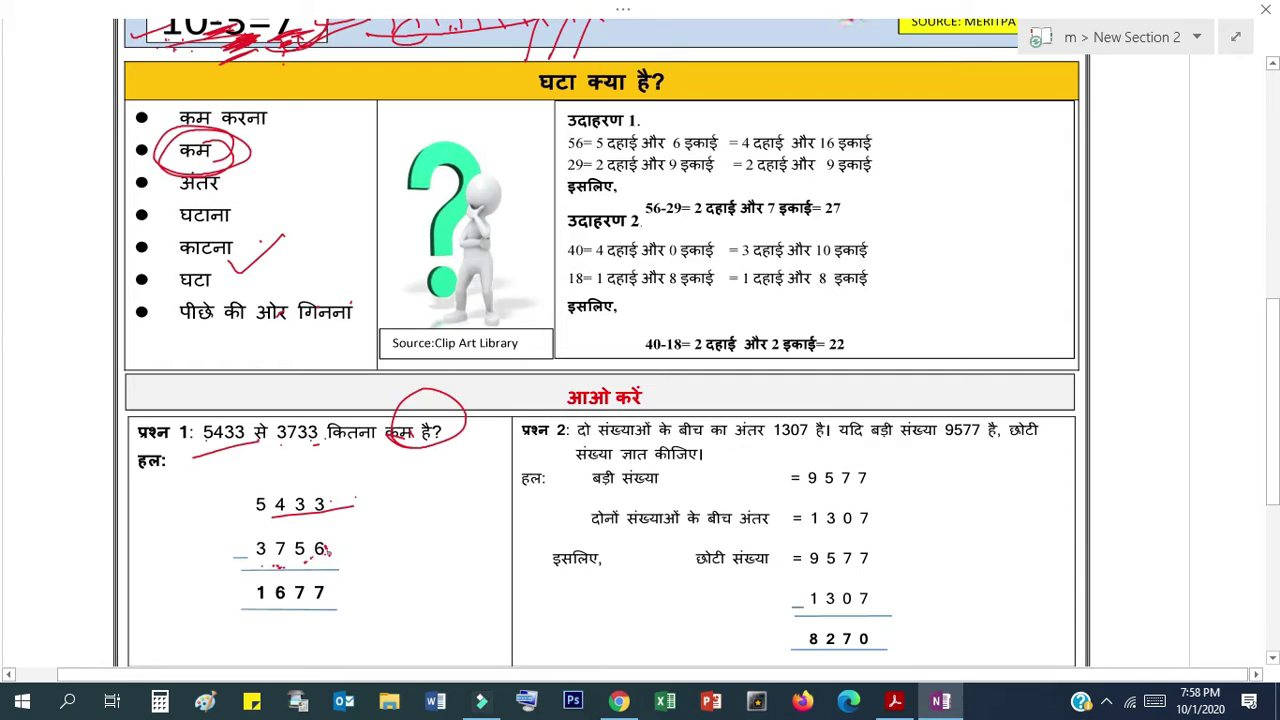
pyautogui.moveTo(324, 554); pyautogui.dragTo(328, 548)
pyautogui.moveTo(329, 559); pyautogui.dragTo(343, 542)
# Step: Write borrow marks 13 and 12 above 5433 and tick the answer 1677
pyautogui.moveTo(297, 483); pyautogui.dragTo(311, 481)
pyautogui.moveTo(328, 476); pyautogui.dragTo(331, 488)
pyautogui.moveTo(341, 477); pyautogui.dragTo(347, 497)
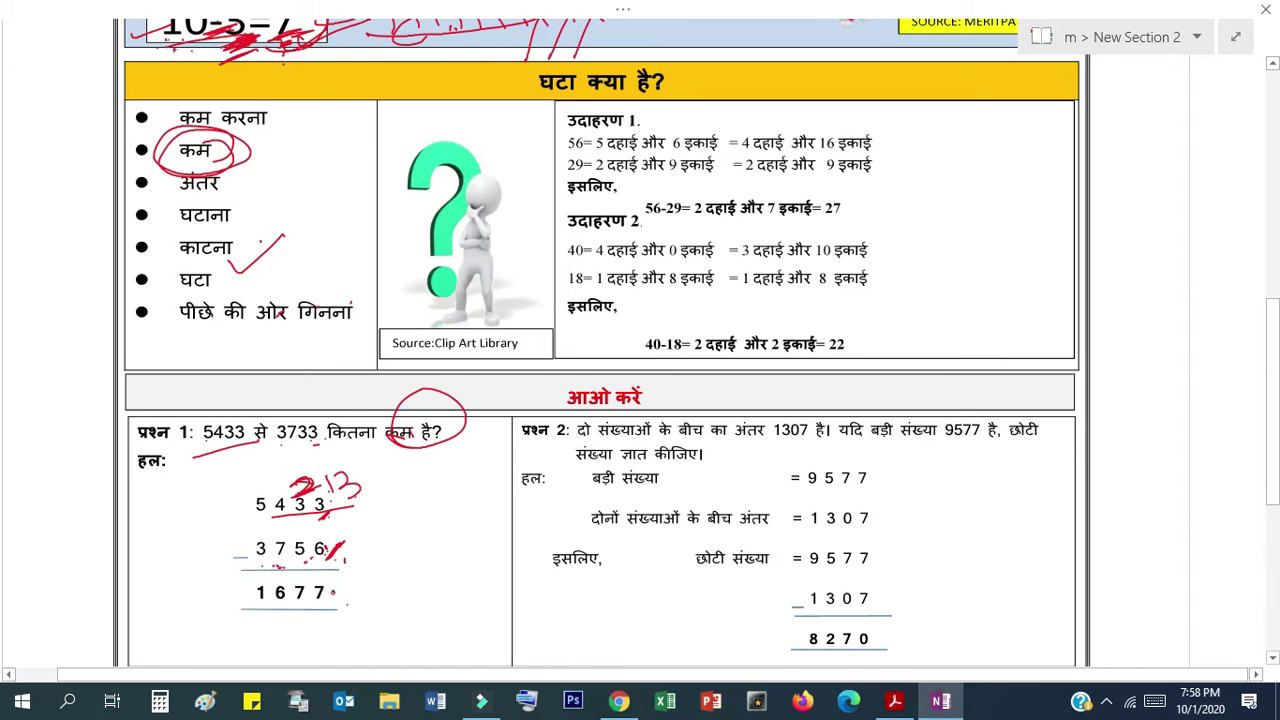
pyautogui.moveTo(333, 590); pyautogui.dragTo(357, 583)
pyautogui.moveTo(400, 522); pyautogui.dragTo(424, 515)
pyautogui.moveTo(288, 454)
pyautogui.mouseDown()
pyautogui.moveTo(294, 481)
pyautogui.moveTo(318, 470)
pyautogui.mouseUp()
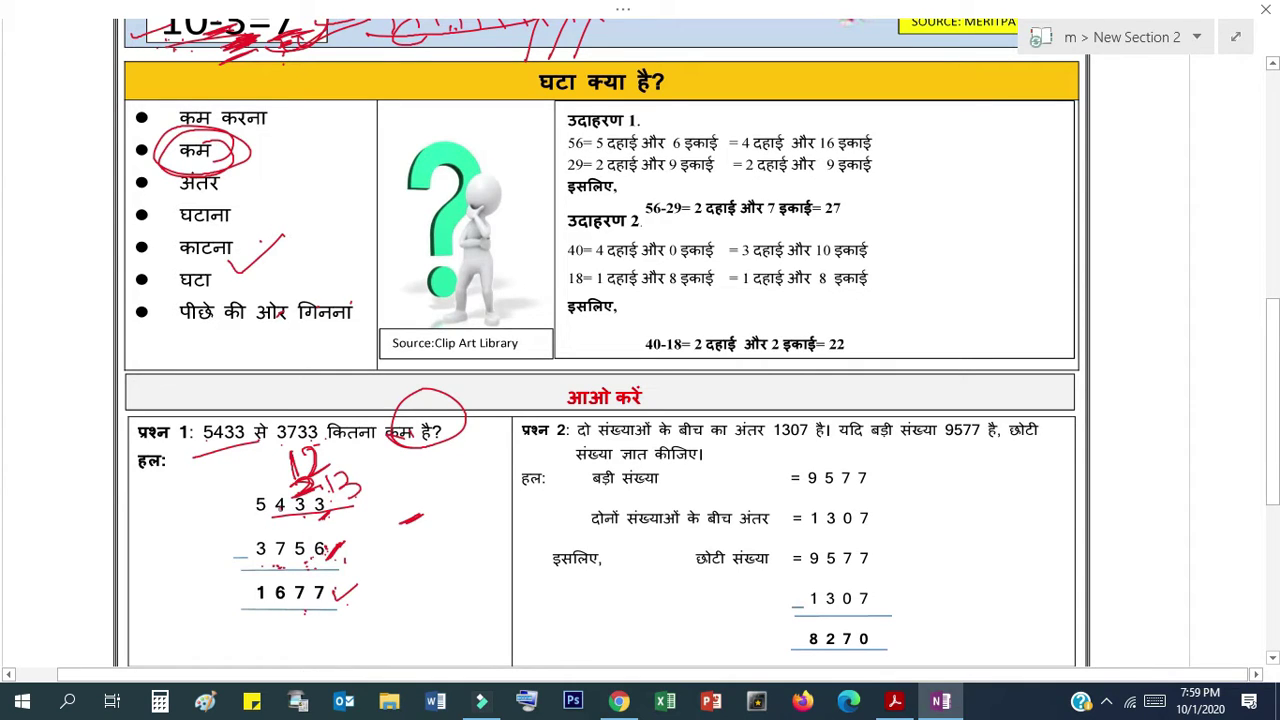
pyautogui.moveTo(274, 506)
pyautogui.mouseDown()
pyautogui.moveTo(290, 520)
pyautogui.moveTo(300, 506)
pyautogui.moveTo(284, 493)
pyautogui.mouseUp()
pyautogui.moveTo(266, 455); pyautogui.dragTo(282, 474)
# Step: Write the reduced 4 over 5433's first digit, mark 1677, and underline 1307 and 9577 in question 2
pyautogui.moveTo(294, 598); pyautogui.dragTo(282, 614)
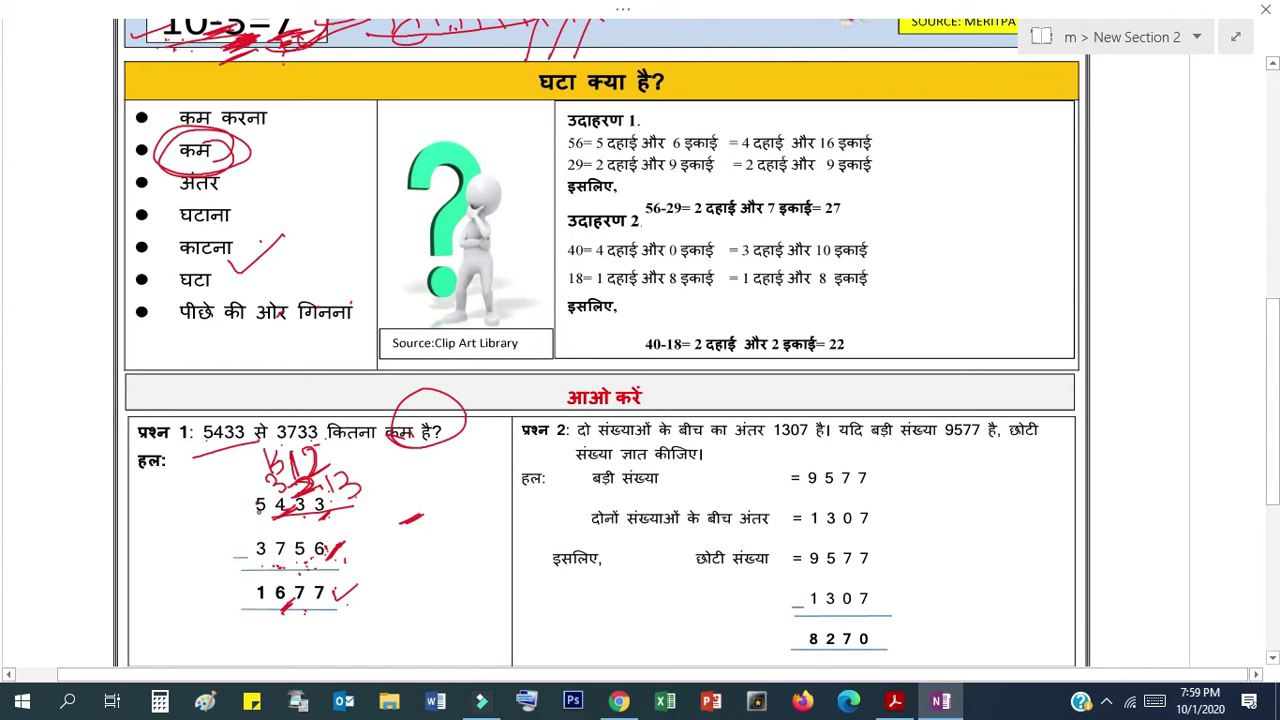
pyautogui.moveTo(268, 506); pyautogui.dragTo(256, 518)
pyautogui.moveTo(256, 474); pyautogui.dragTo(266, 488)
pyautogui.moveTo(256, 625); pyautogui.dragTo(266, 615)
pyautogui.moveTo(770, 442); pyautogui.dragTo(808, 440)
pyautogui.moveTo(946, 444); pyautogui.dragTo(984, 446)
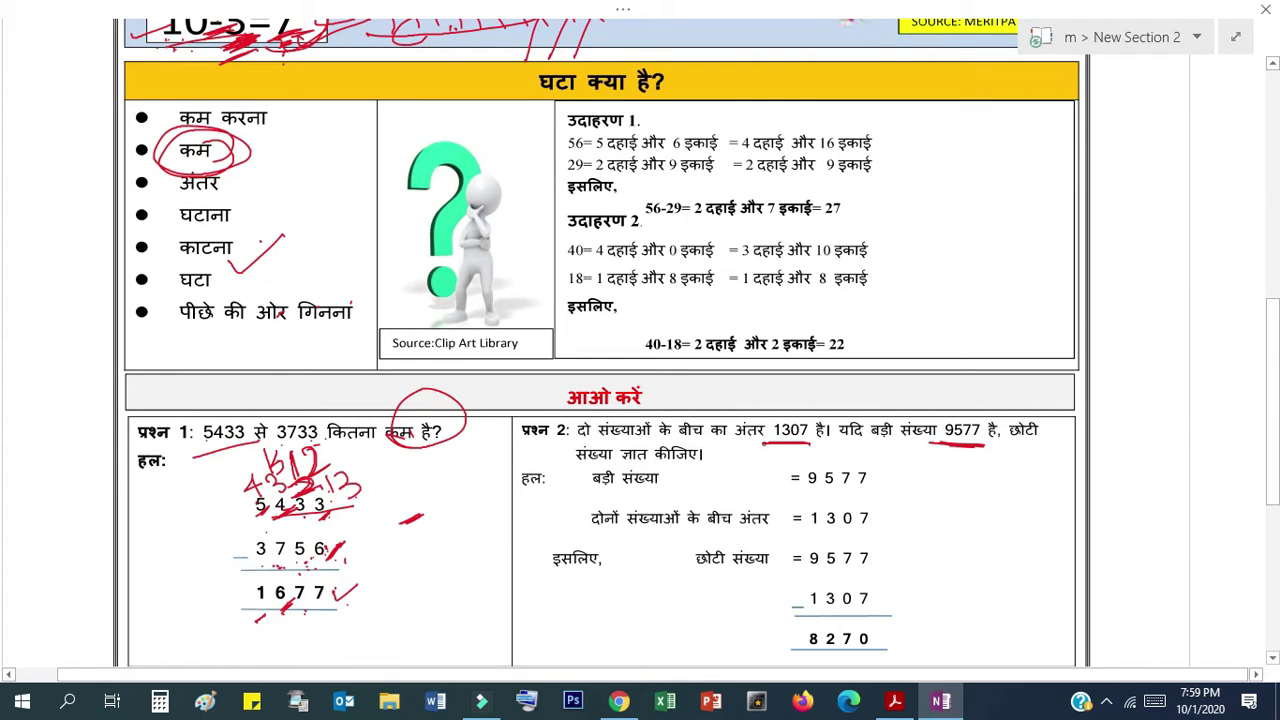
# Step: Extend the underline under 1307 and write the x, y, 10 and 4 side working beside 9577
pyautogui.moveTo(798, 444); pyautogui.dragTo(826, 442)
pyautogui.moveTo(926, 470)
pyautogui.mouseDown()
pyautogui.moveTo(918, 488)
pyautogui.moveTo(944, 488)
pyautogui.mouseUp()
pyautogui.moveTo(1036, 458)
pyautogui.mouseDown()
pyautogui.moveTo(1040, 510)
pyautogui.moveTo(974, 508)
pyautogui.moveTo(972, 520)
pyautogui.mouseUp()
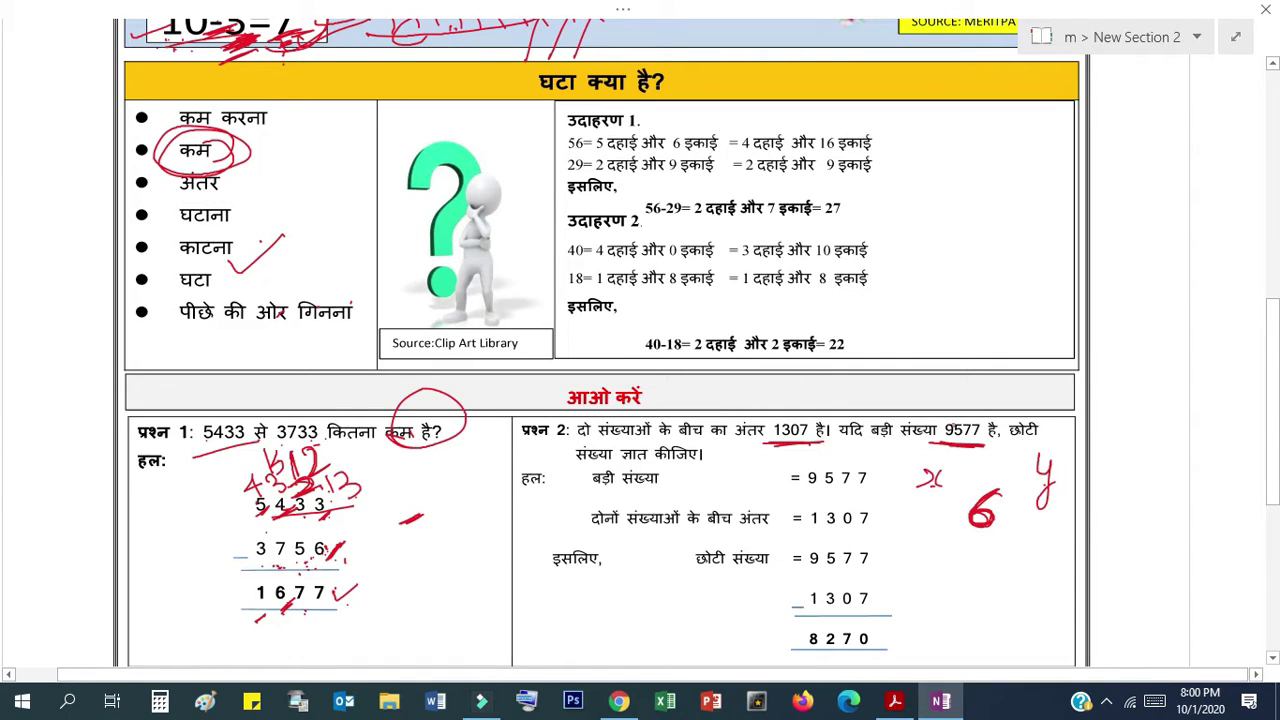
pyautogui.moveTo(909, 500)
pyautogui.mouseDown()
pyautogui.moveTo(898, 536)
pyautogui.moveTo(926, 511)
pyautogui.mouseUp()
pyautogui.moveTo(1055, 514); pyautogui.dragTo(1020, 524)
pyautogui.moveTo(1041, 518); pyautogui.dragTo(1043, 536)
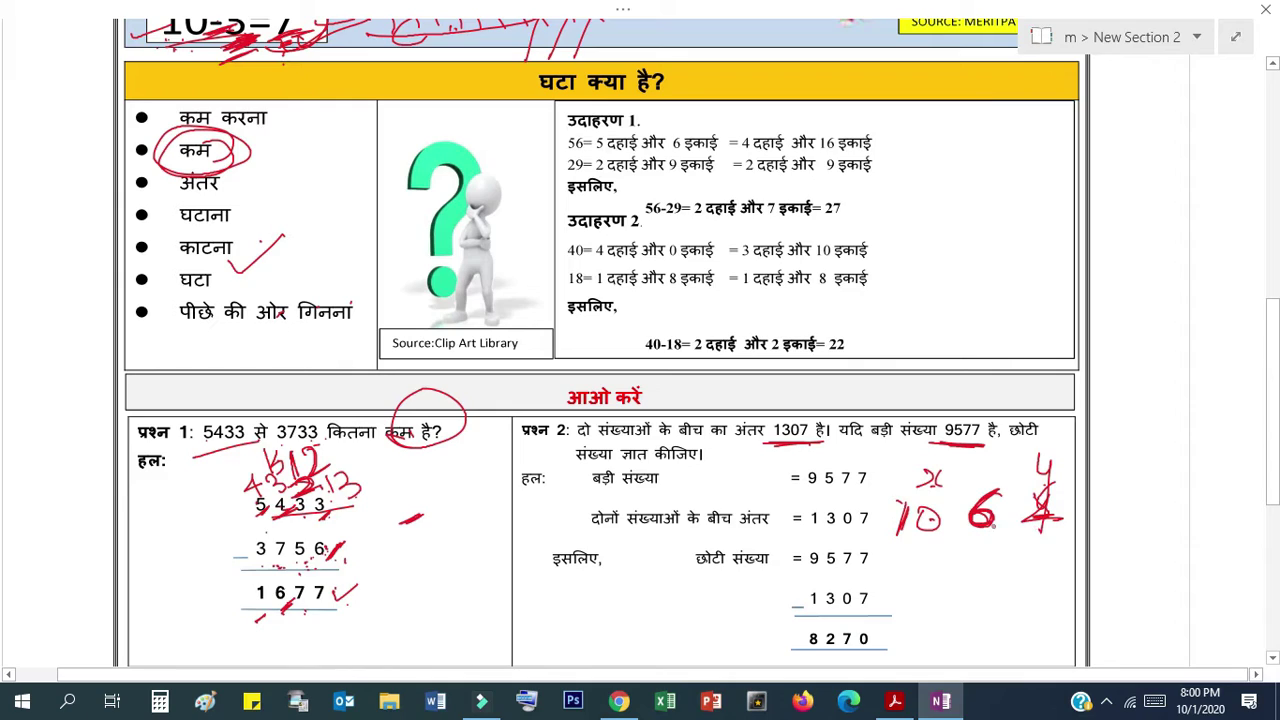
pyautogui.moveTo(902, 528); pyautogui.dragTo(1048, 530)
pyautogui.moveTo(954, 524); pyautogui.dragTo(1068, 531)
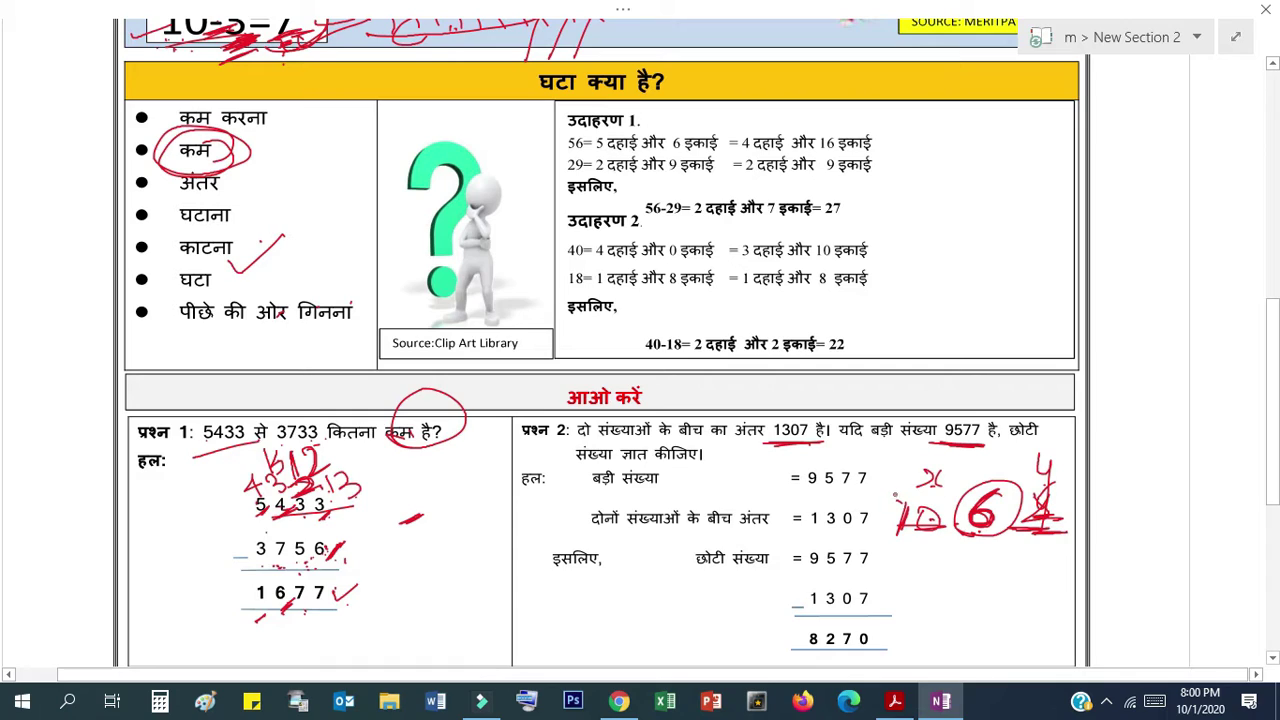
pyautogui.moveTo(895, 495); pyautogui.dragTo(926, 495)
# Step: Circle 1307, tick the 9577 and 1307 rows, write 7-0, and circle the digits of 8270
pyautogui.moveTo(845, 542); pyautogui.dragTo(847, 535)
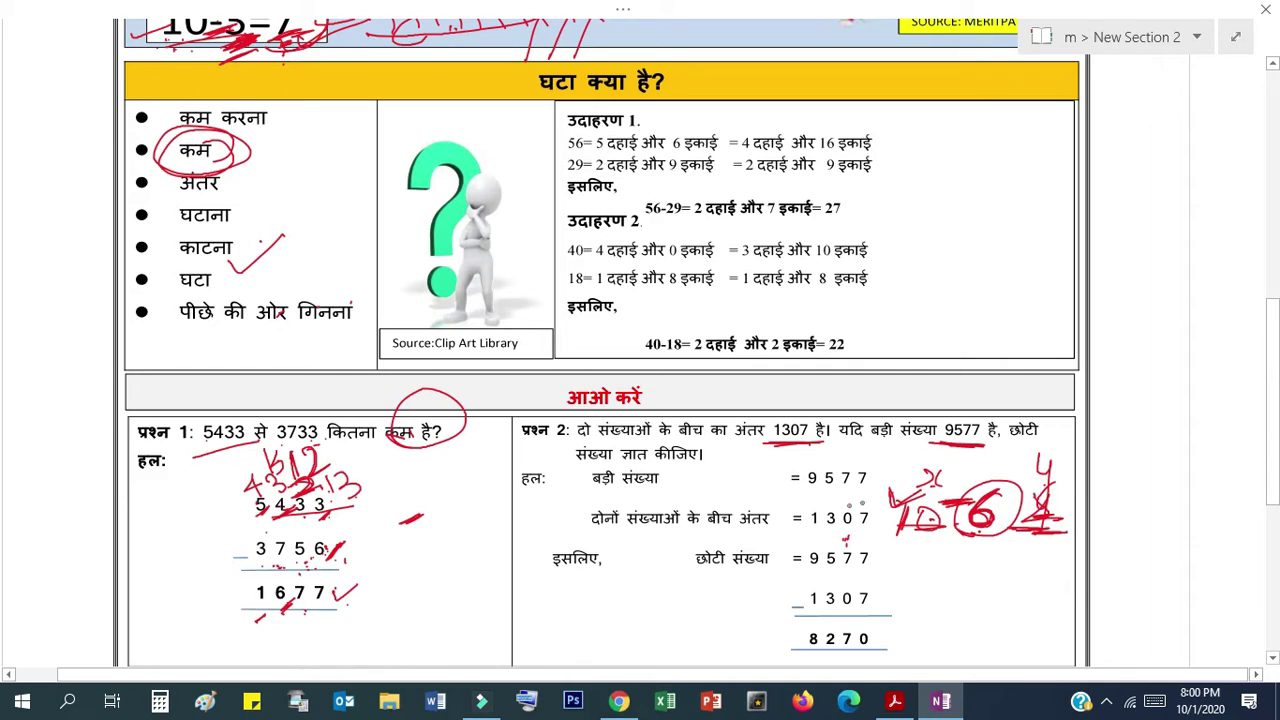
pyautogui.moveTo(803, 490); pyautogui.dragTo(880, 487)
pyautogui.moveTo(808, 532); pyautogui.dragTo(848, 534)
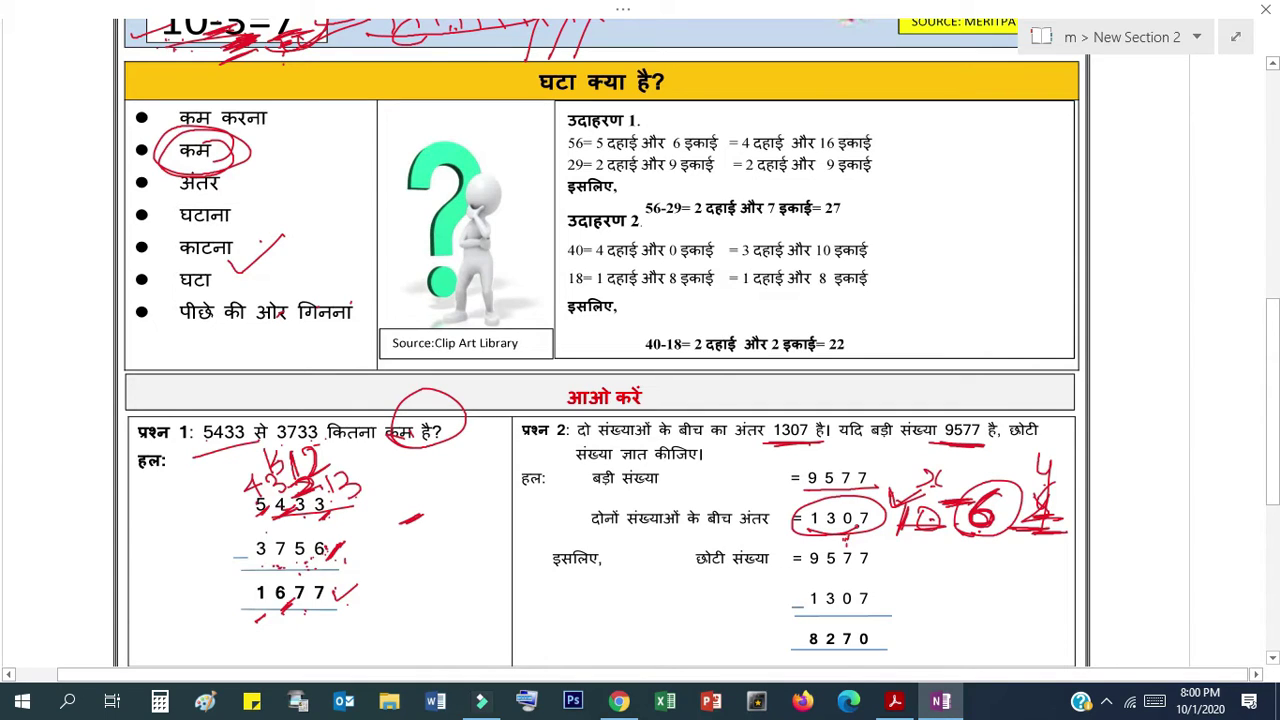
pyautogui.moveTo(839, 479); pyautogui.dragTo(845, 487)
pyautogui.moveTo(880, 560); pyautogui.dragTo(905, 553)
pyautogui.moveTo(872, 593)
pyautogui.mouseDown()
pyautogui.moveTo(891, 598)
pyautogui.moveTo(872, 638)
pyautogui.moveTo(866, 622)
pyautogui.mouseUp()
pyautogui.moveTo(850, 625); pyautogui.dragTo(836, 626)
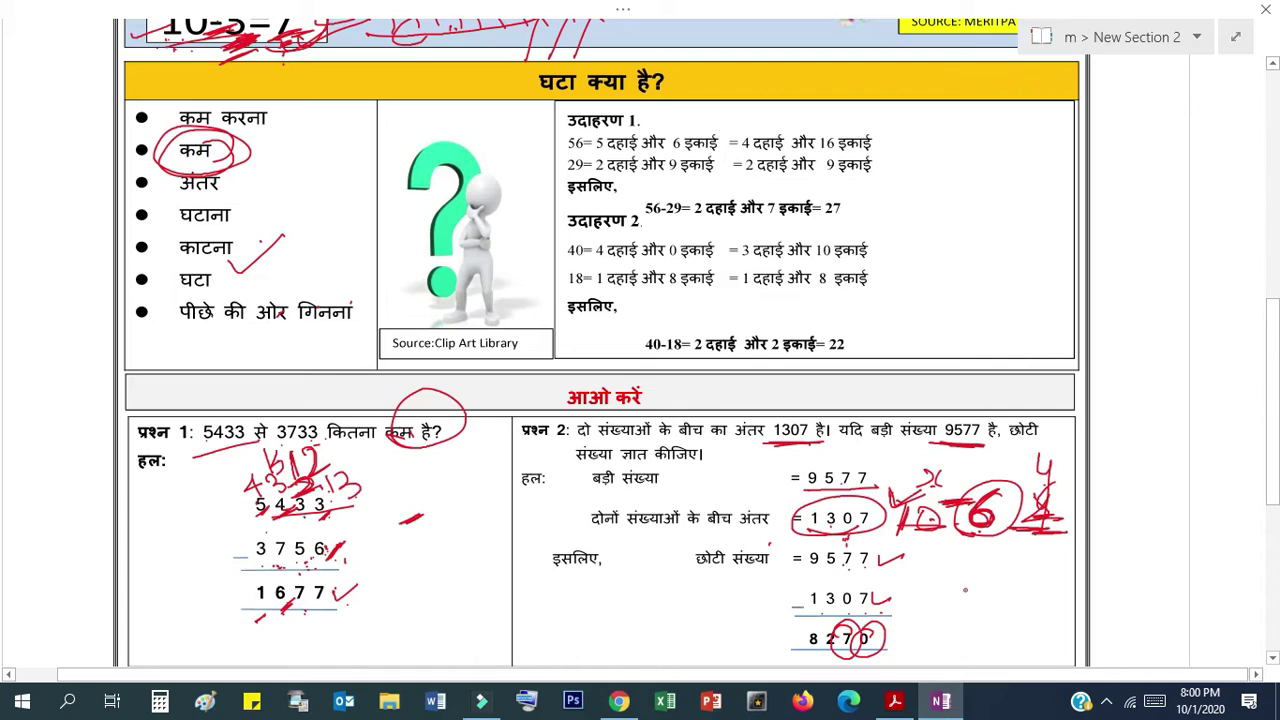
pyautogui.moveTo(978, 578)
pyautogui.mouseDown()
pyautogui.moveTo(936, 606)
pyautogui.moveTo(960, 590)
pyautogui.moveTo(922, 570)
pyautogui.mouseUp()
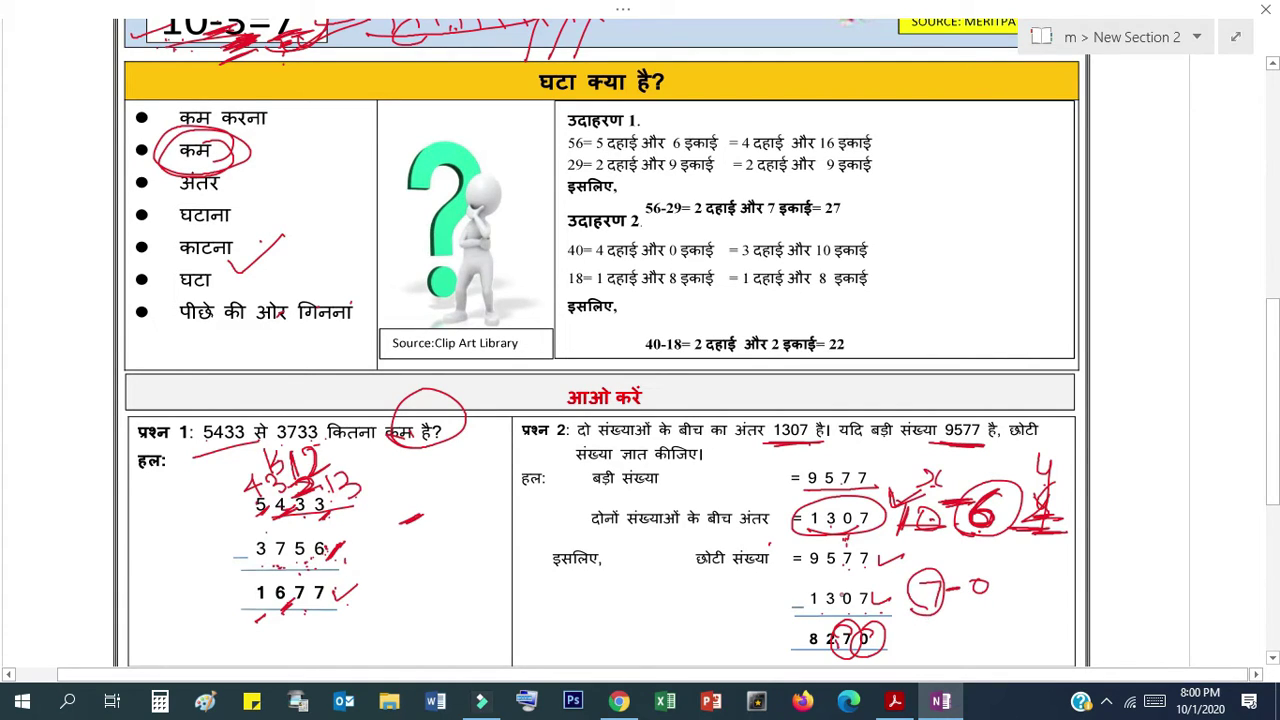
pyautogui.click(838, 562)
pyautogui.moveTo(830, 630); pyautogui.dragTo(826, 656)
# Step: Scroll to दिमागी कसरत and underline 527 से 115, the car price ₹550795 and motorbike price ₹70063
pyautogui.scroll(-1, 640, 360)
pyautogui.scroll(-6, 640, 360)
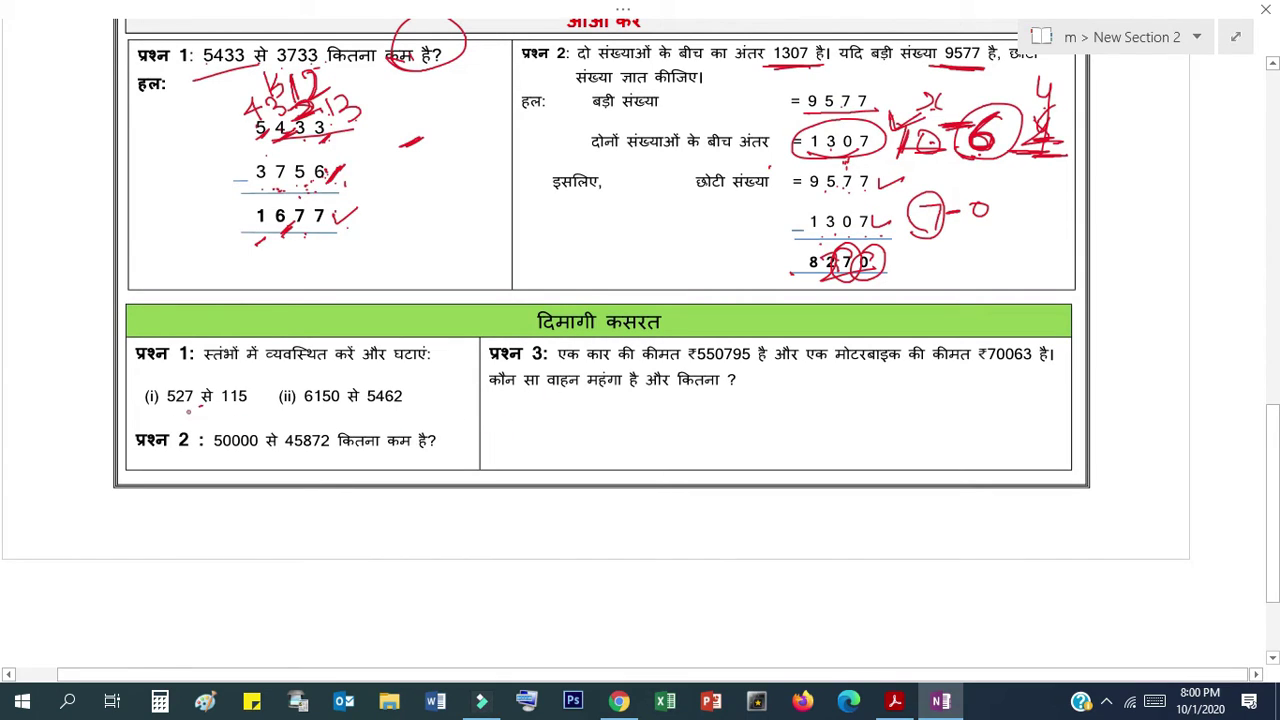
pyautogui.moveTo(166, 422)
pyautogui.mouseDown()
pyautogui.moveTo(215, 401)
pyautogui.moveTo(400, 400)
pyautogui.mouseUp()
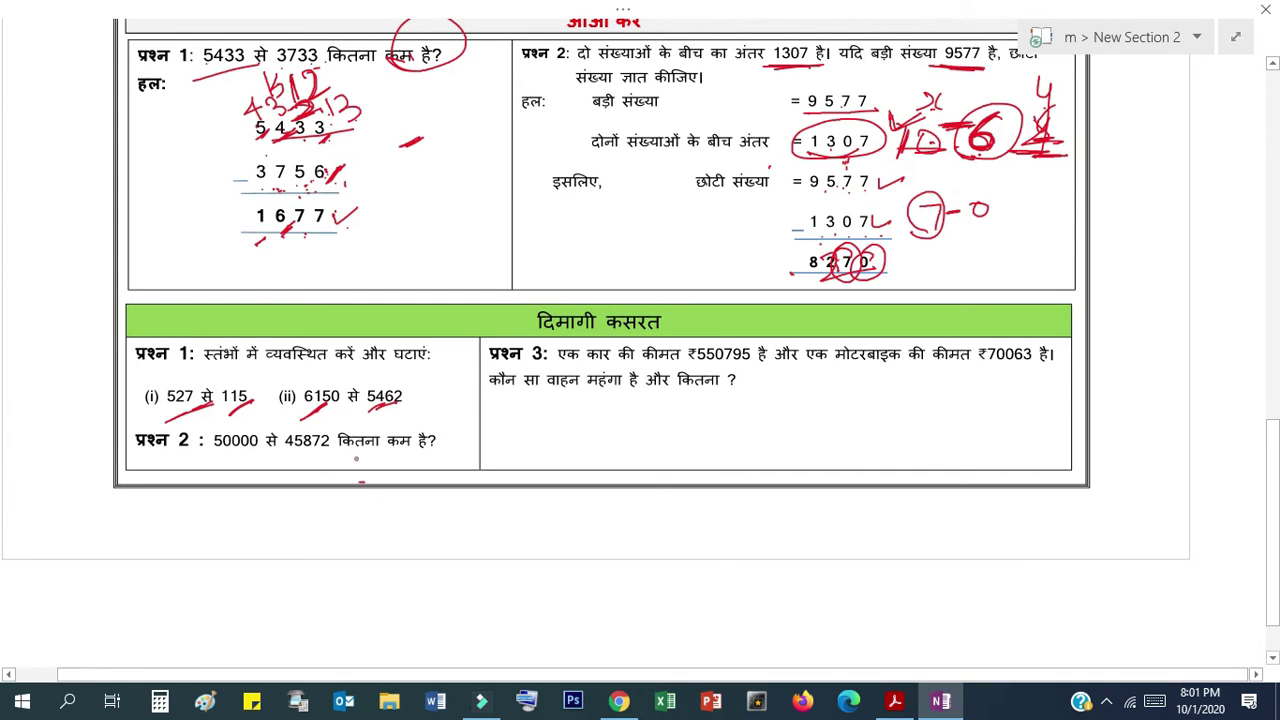
pyautogui.moveTo(367, 459); pyautogui.dragTo(368, 465)
pyautogui.moveTo(690, 358); pyautogui.dragTo(766, 360)
pyautogui.moveTo(984, 368); pyautogui.dragTo(1036, 364)
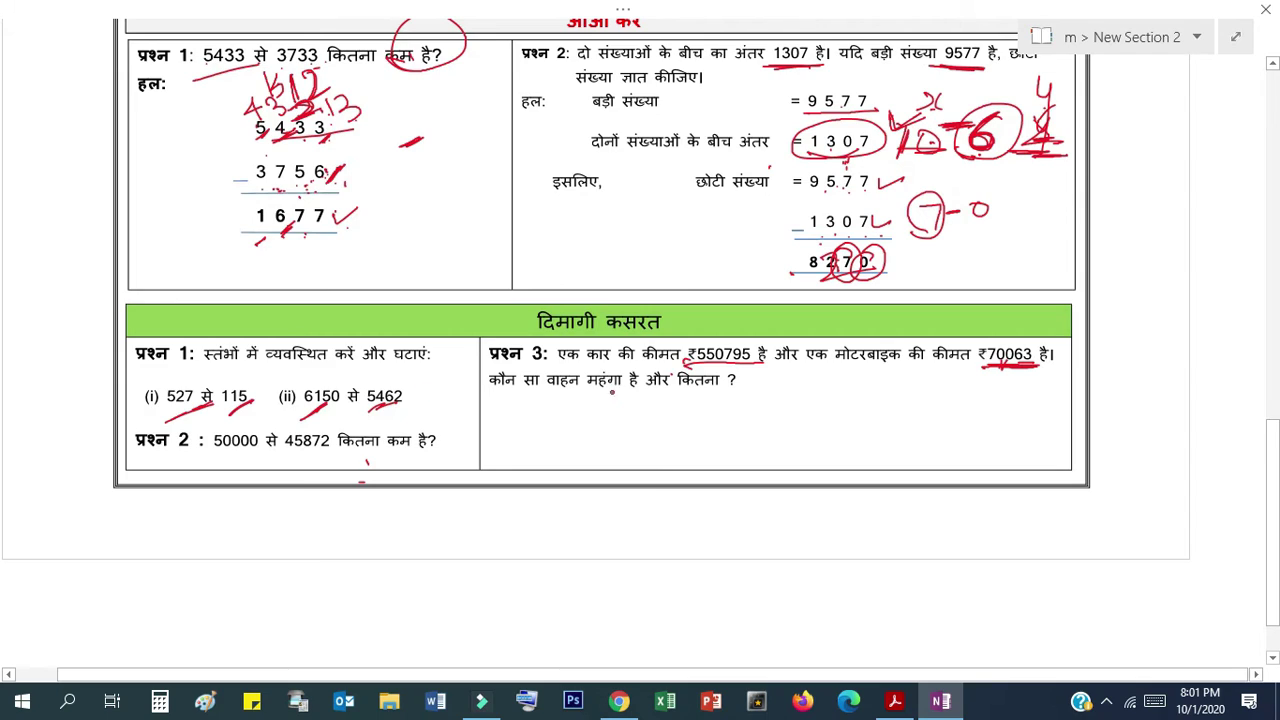
# Step: Underline महंगा and कौन सा वाहन, mark over the car price ₹550795, and tick near question 3
pyautogui.moveTo(601, 393); pyautogui.dragTo(645, 395)
pyautogui.moveTo(692, 349); pyautogui.dragTo(722, 340)
pyautogui.moveTo(718, 343); pyautogui.dragTo(754, 335)
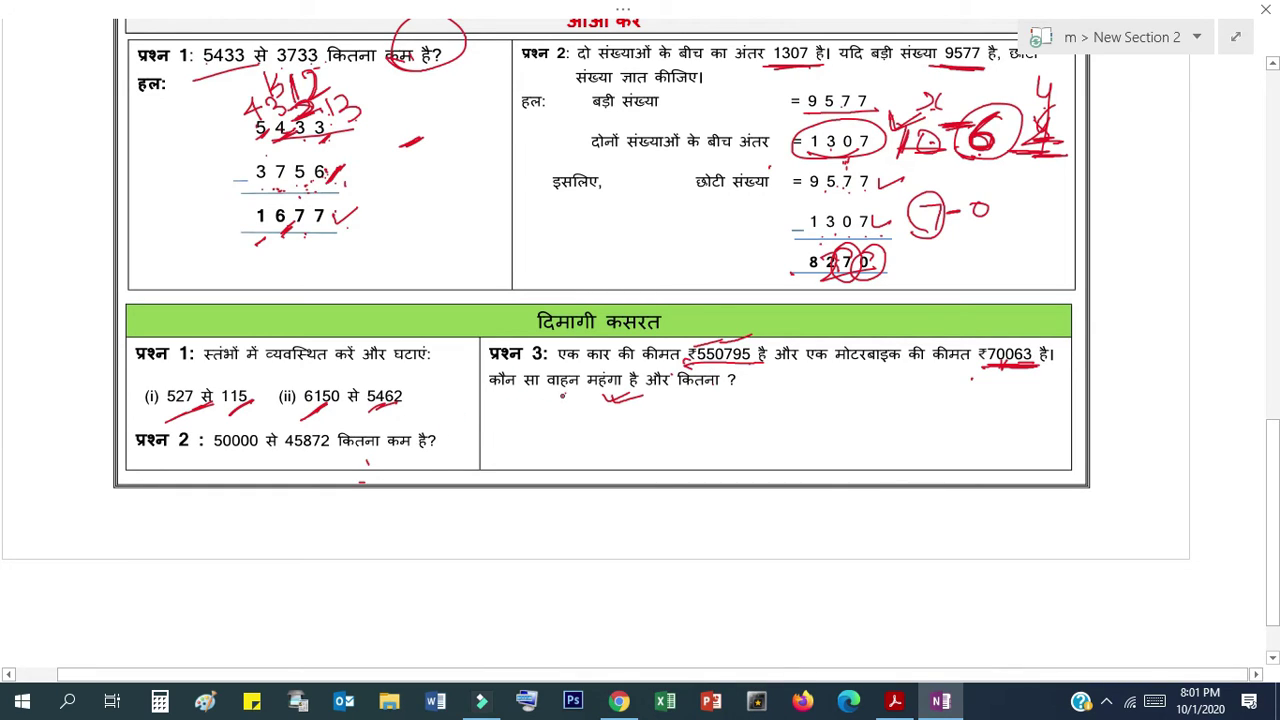
pyautogui.moveTo(558, 400)
pyautogui.mouseDown()
pyautogui.moveTo(604, 389)
pyautogui.moveTo(618, 356)
pyautogui.mouseUp()
pyautogui.moveTo(681, 397); pyautogui.dragTo(705, 396)
pyautogui.moveTo(484, 409); pyautogui.dragTo(495, 416)
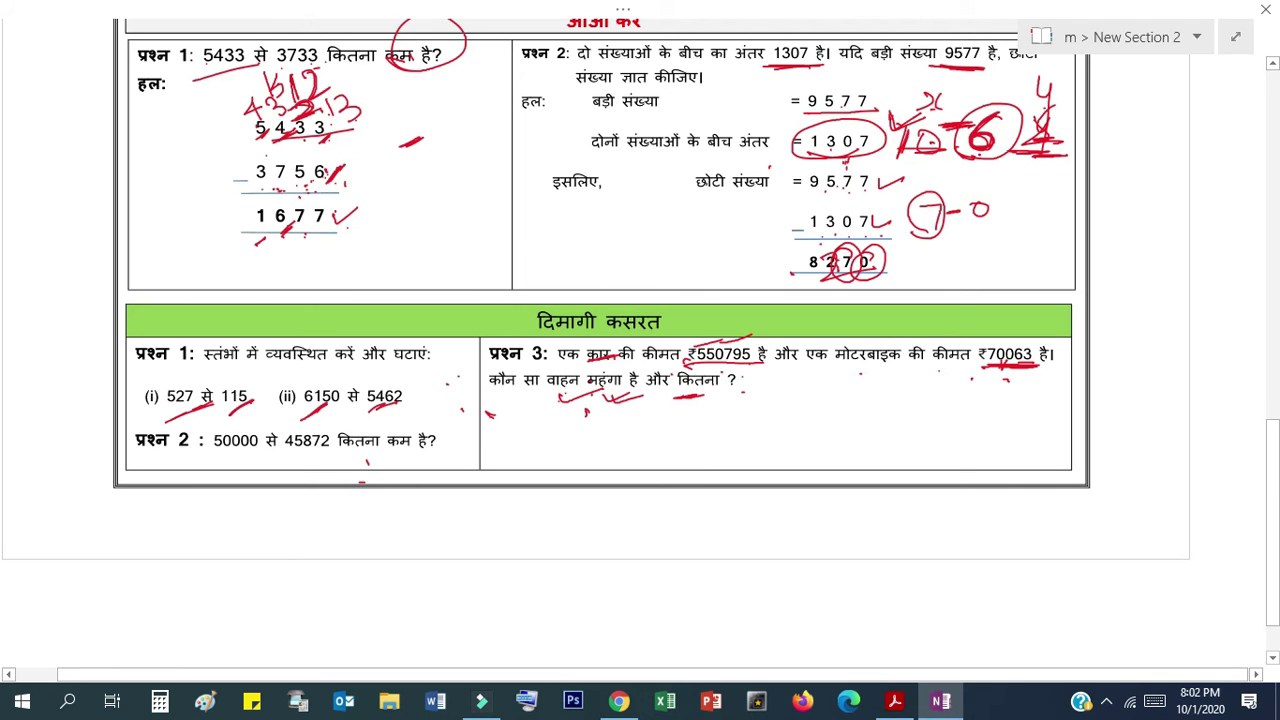